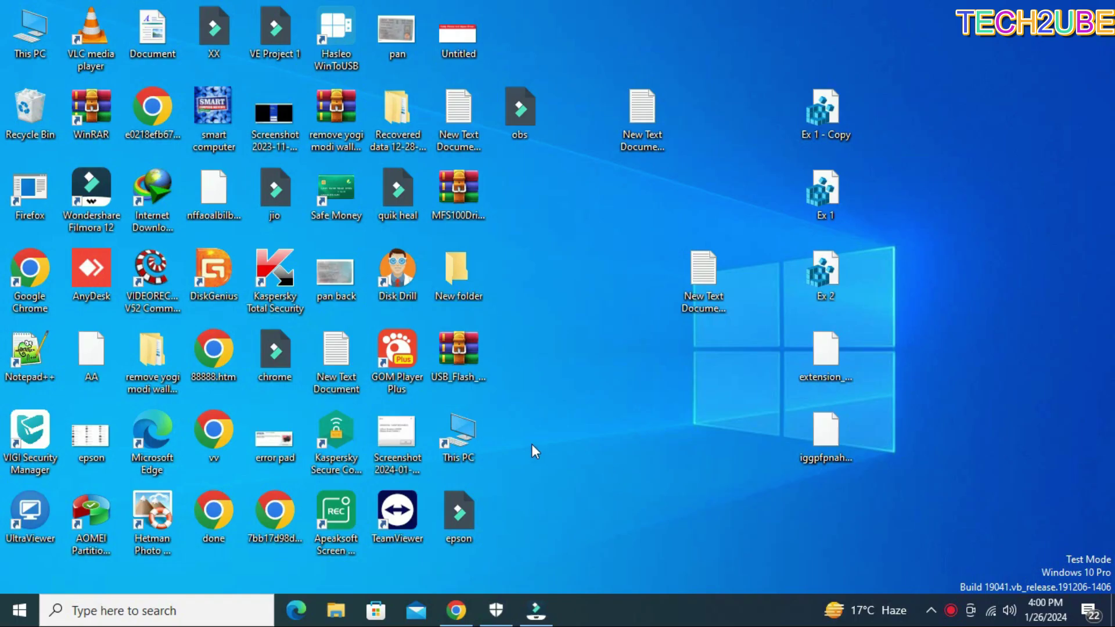
# Open the printer Soft folder inside Videos on This PC and maximize its window
pyautogui.doubleClick(479, 442)
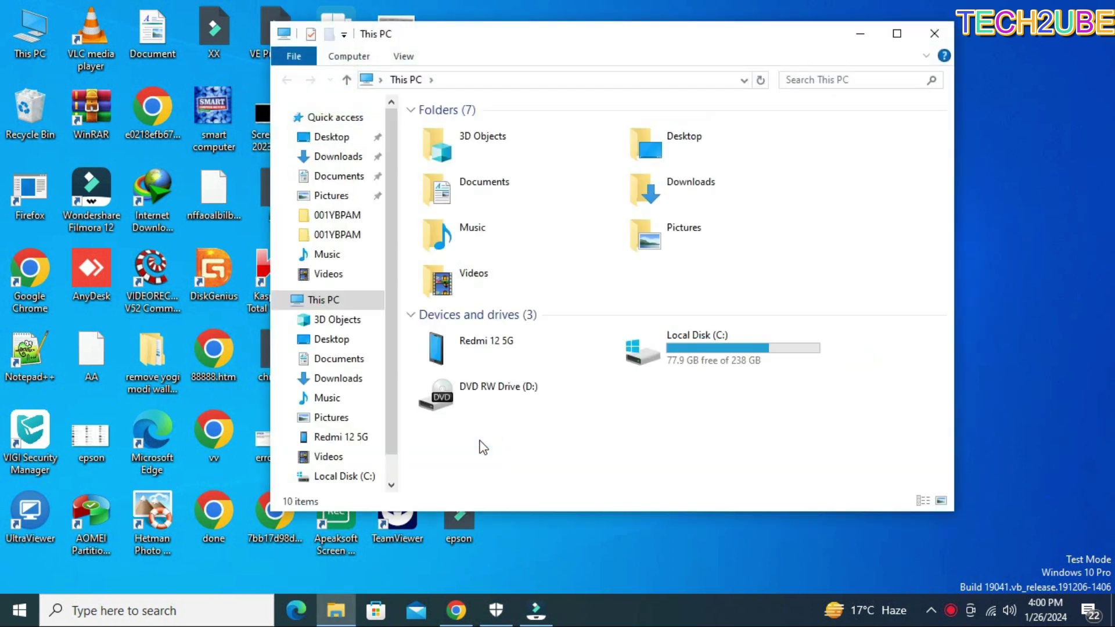
pyautogui.doubleClick(482, 281)
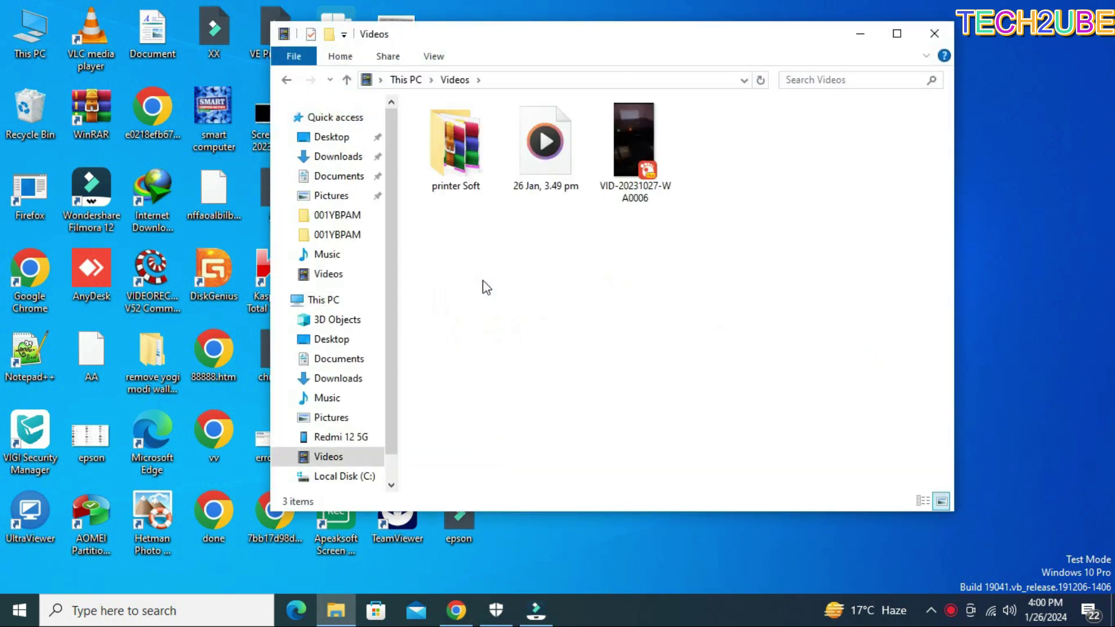
pyautogui.doubleClick(465, 152)
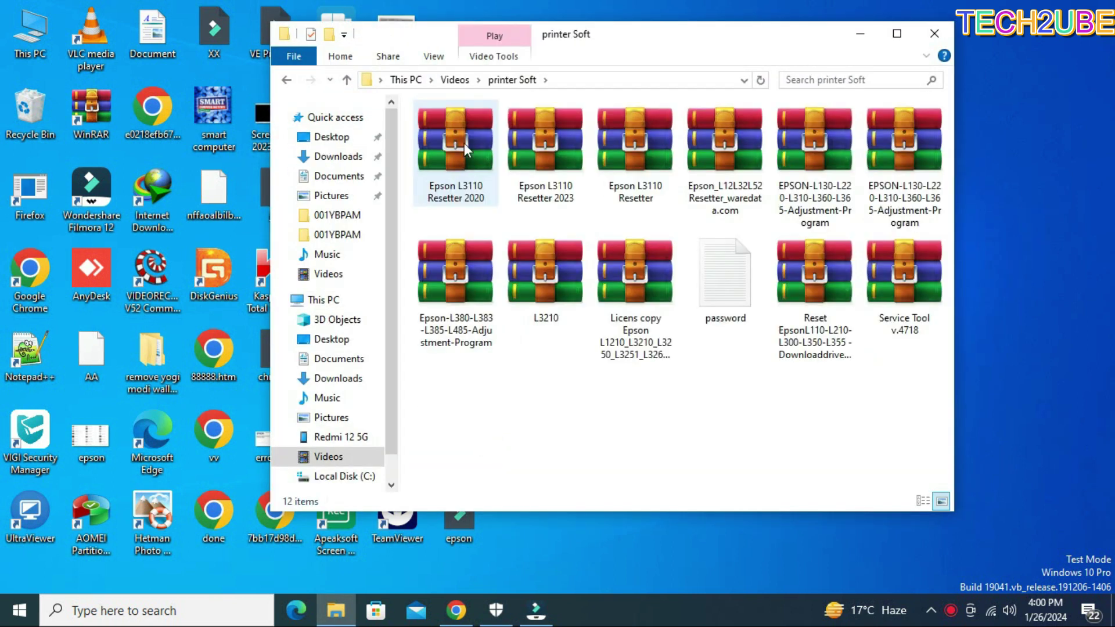
pyautogui.click(892, 34)
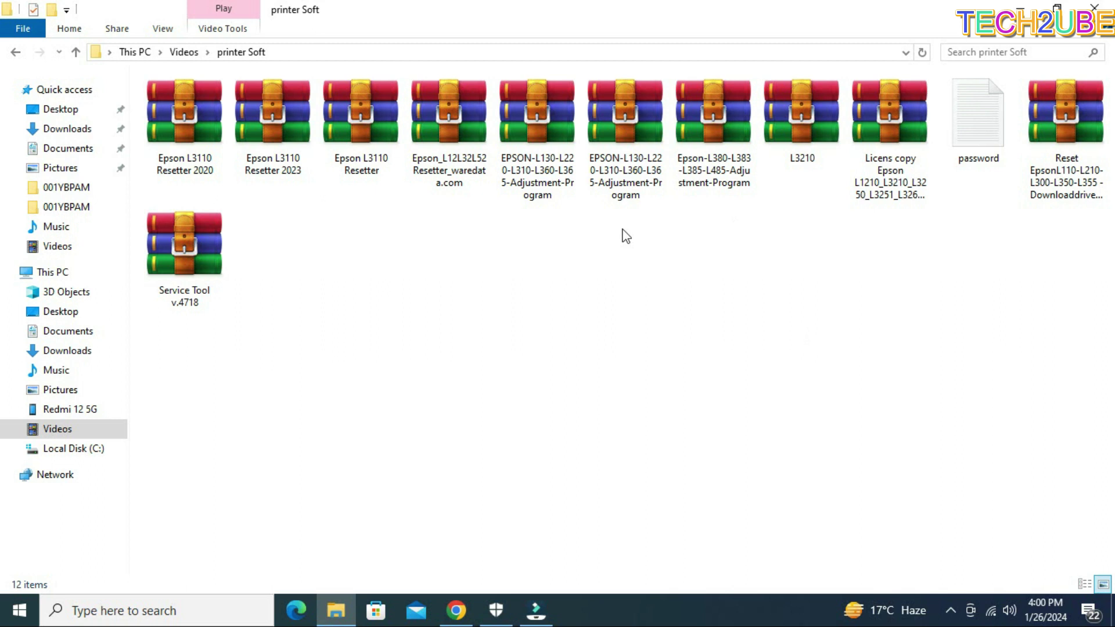
# Copy the L3210 archive from the printer Soft folder into the Music folder
pyautogui.rightClick(813, 132)
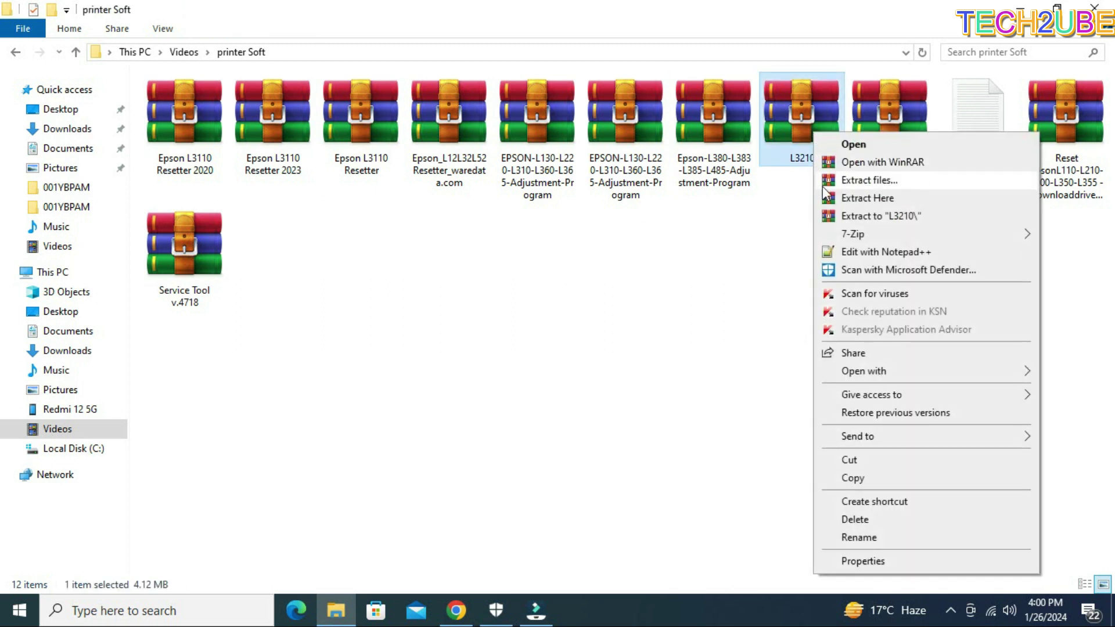
pyautogui.click(858, 478)
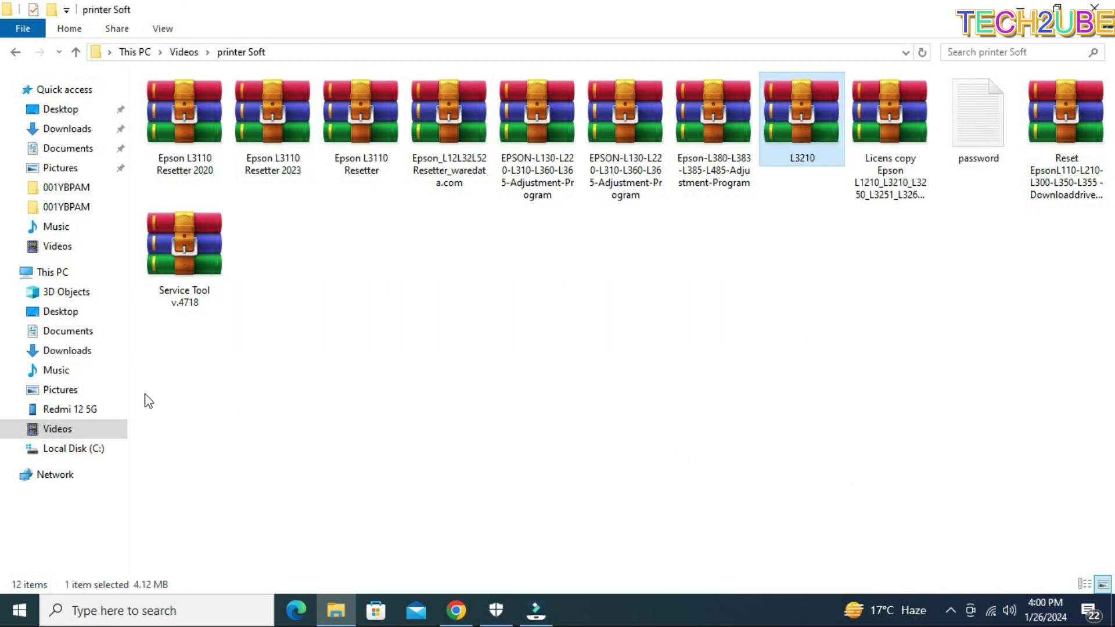
pyautogui.click(46, 376)
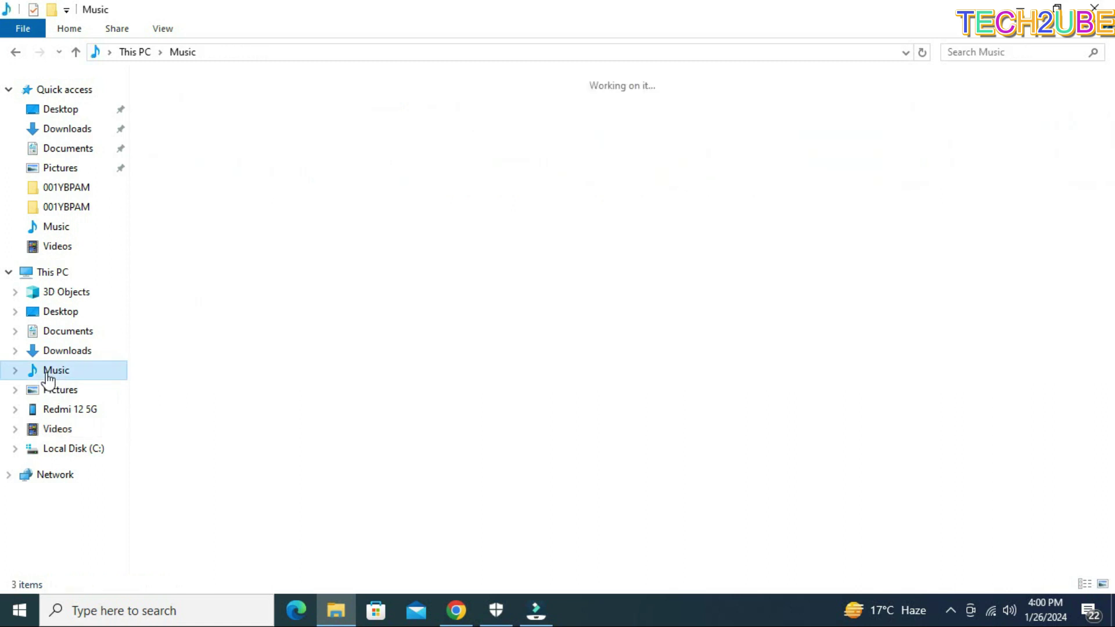
pyautogui.rightClick(364, 365)
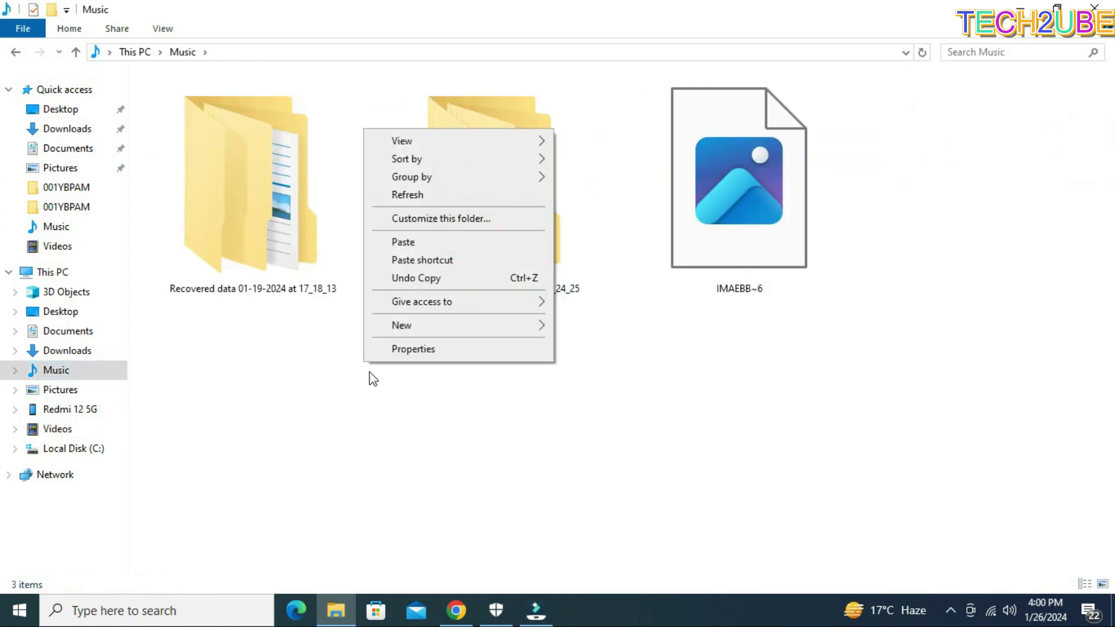
pyautogui.click(405, 243)
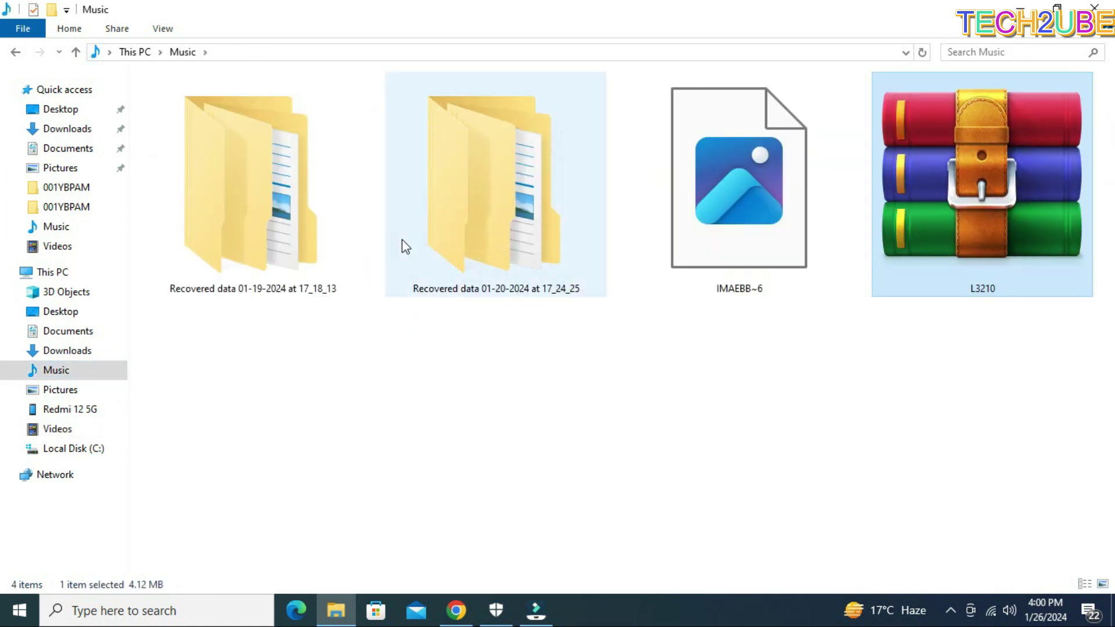
# Switch to Windows Security and check the real-time protection status in the virus and threat protection settings, and minimize it
pyautogui.rightClick(966, 197)
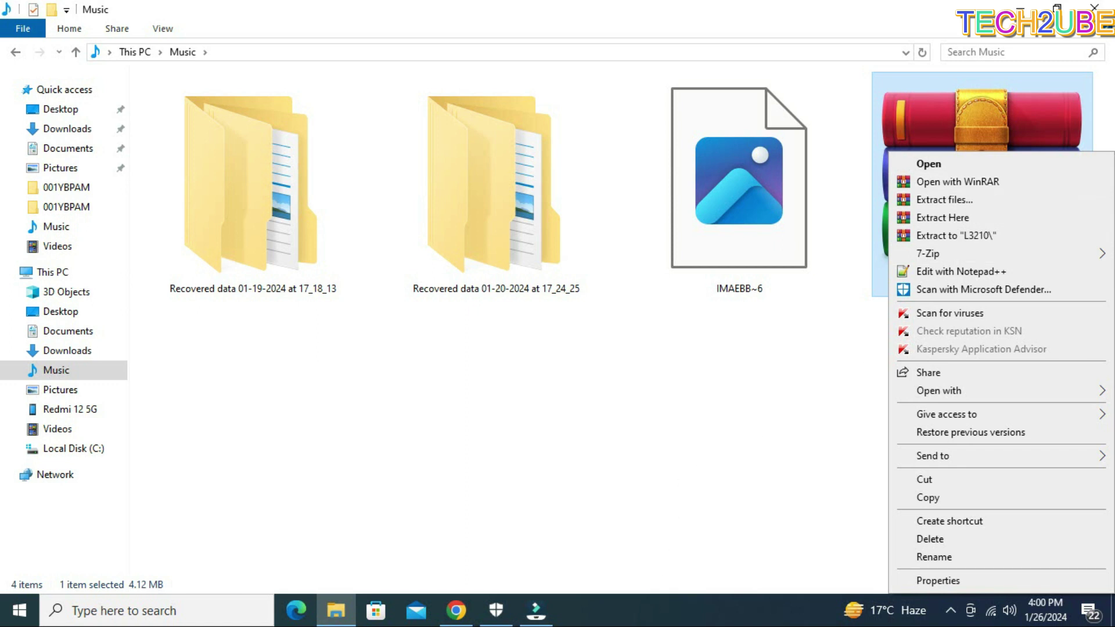
pyautogui.click(505, 601)
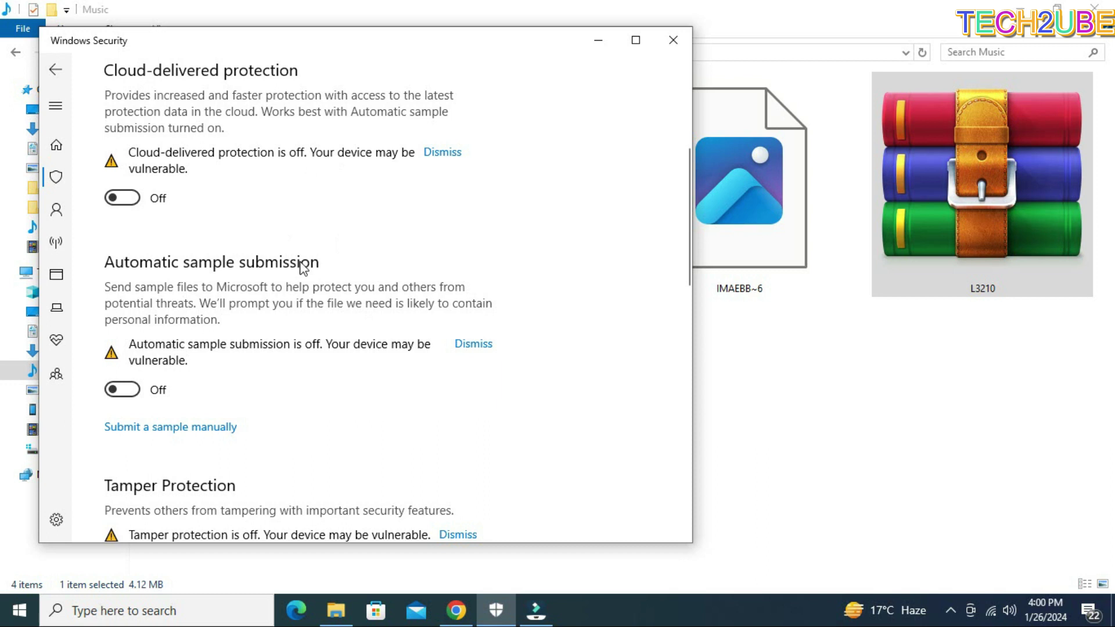
pyautogui.scroll(5, 53, 186)
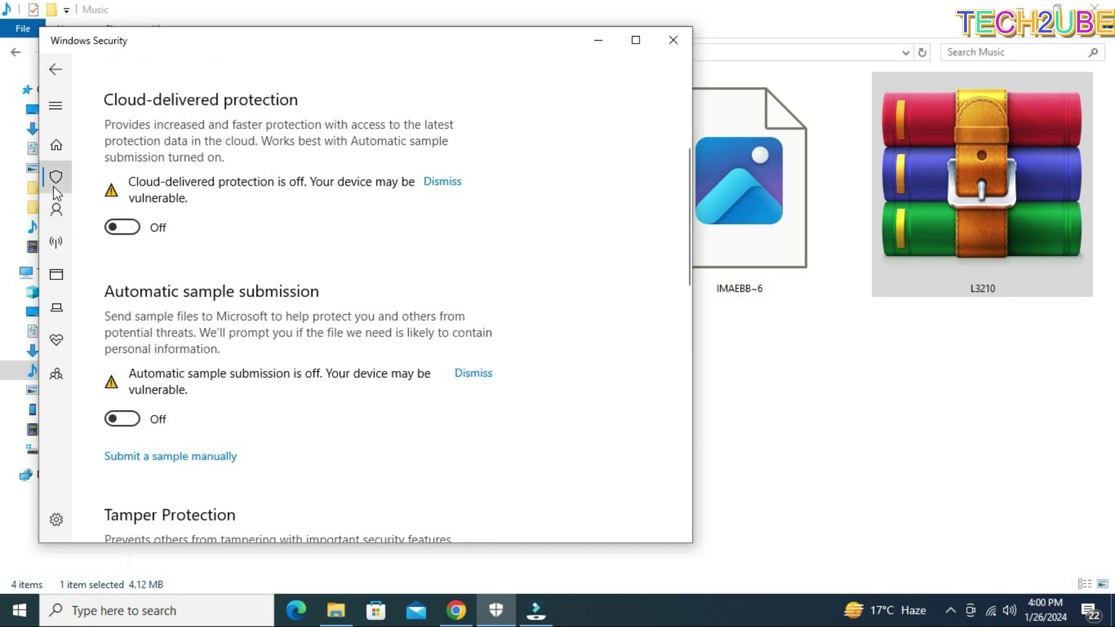
pyautogui.hotkey('alt', 'Left')
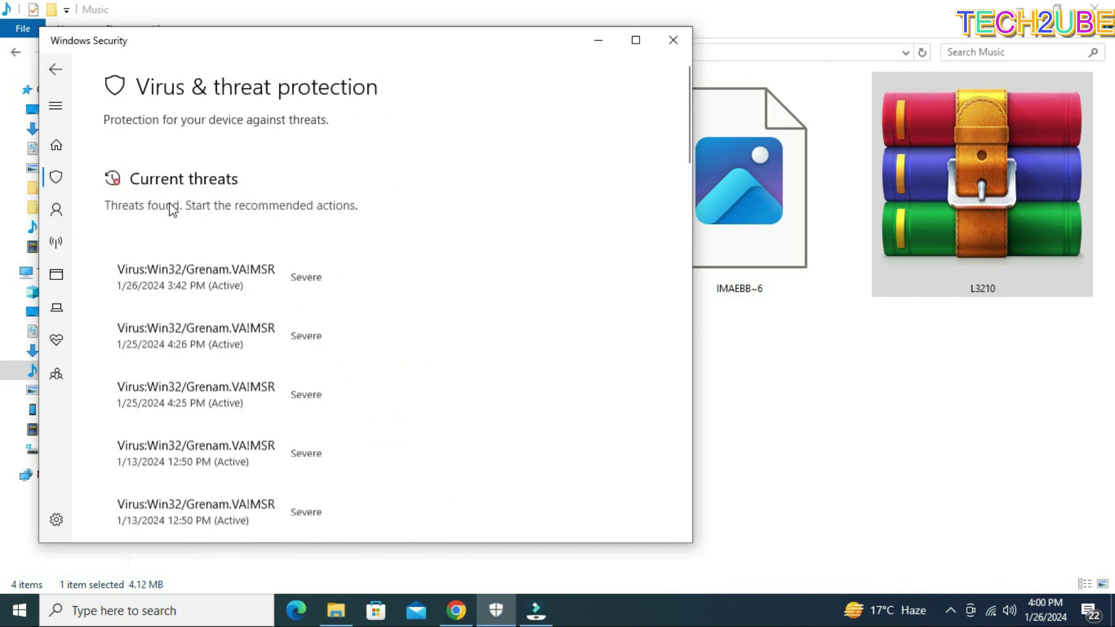
pyautogui.scroll(-2, 172, 209)
pyautogui.scroll(-10, 172, 209)
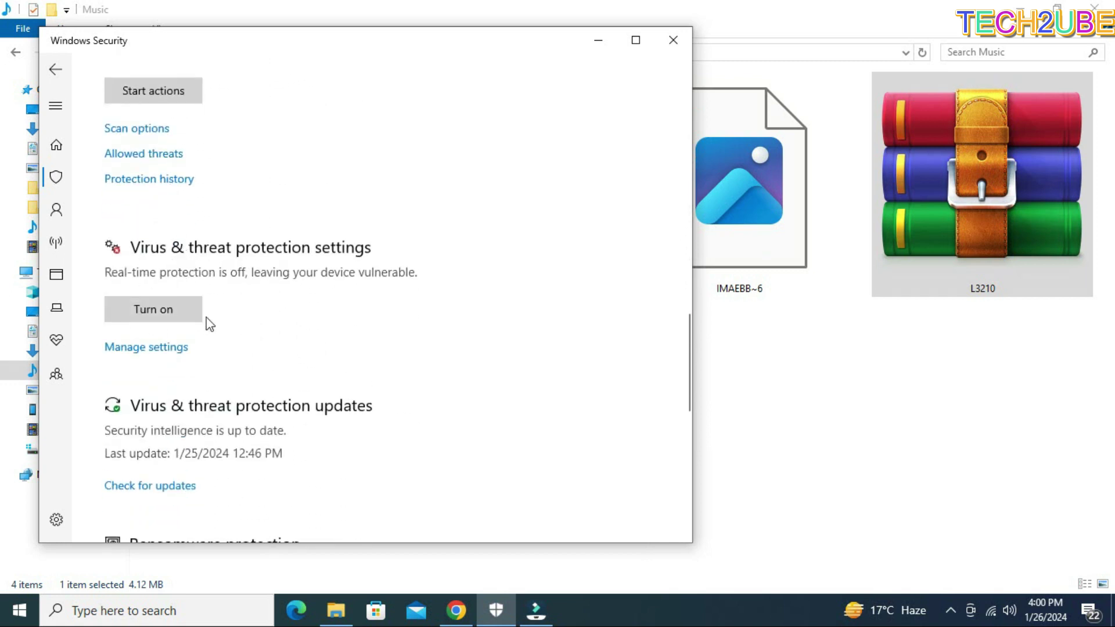
pyautogui.scroll(5, 162, 348)
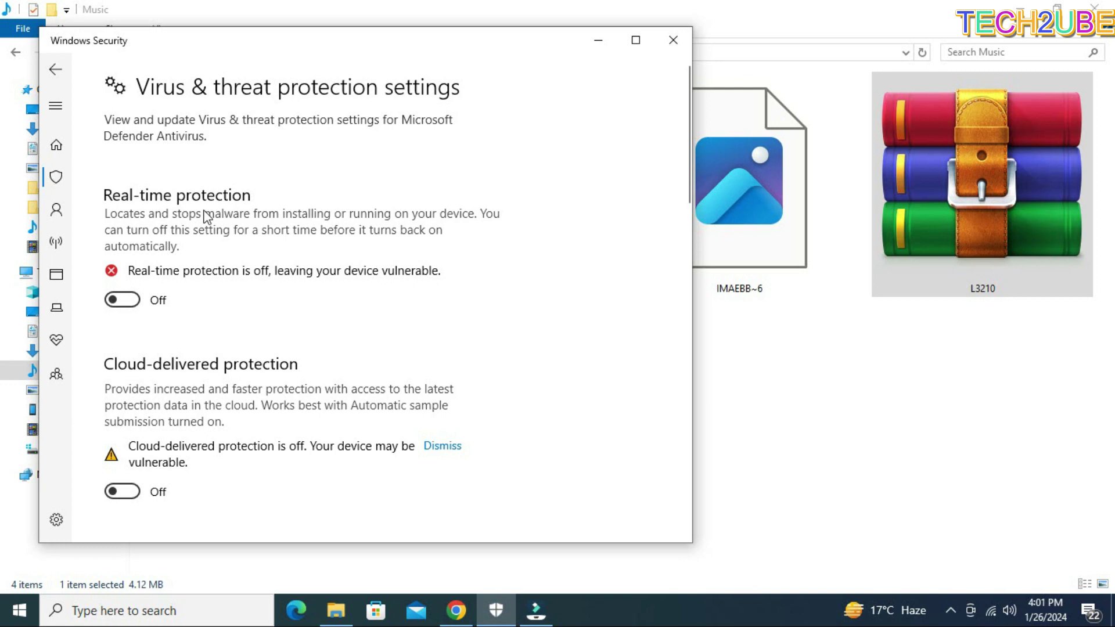
pyautogui.click(598, 40)
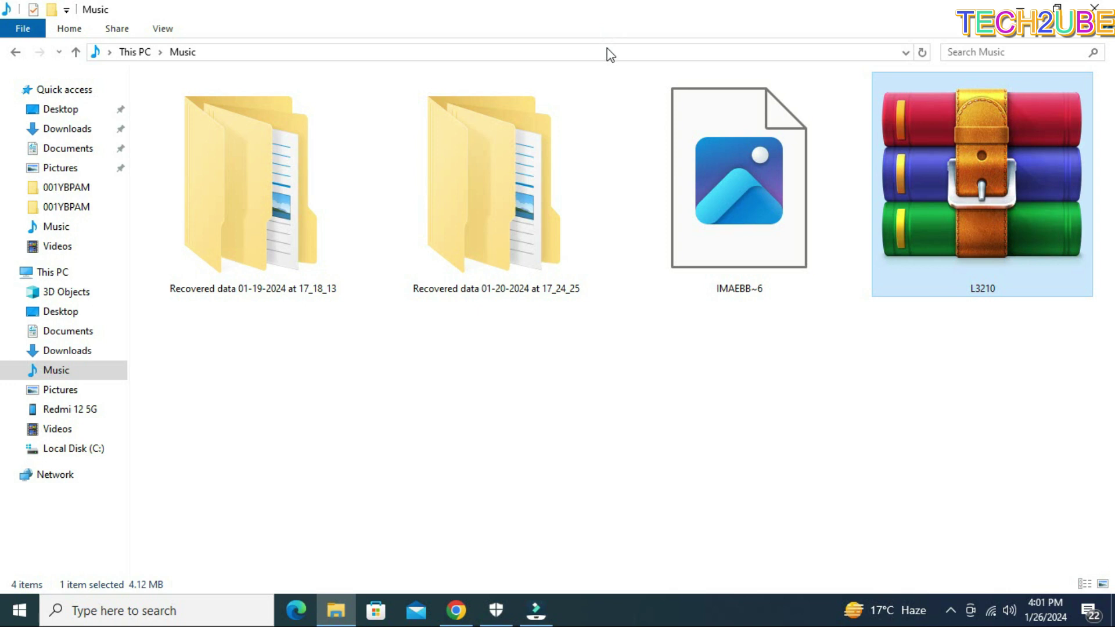
# Extract the L3210 archive in Music to its own L3210 folder, with password display turned off and the archive password entered
pyautogui.moveTo(601, 97)
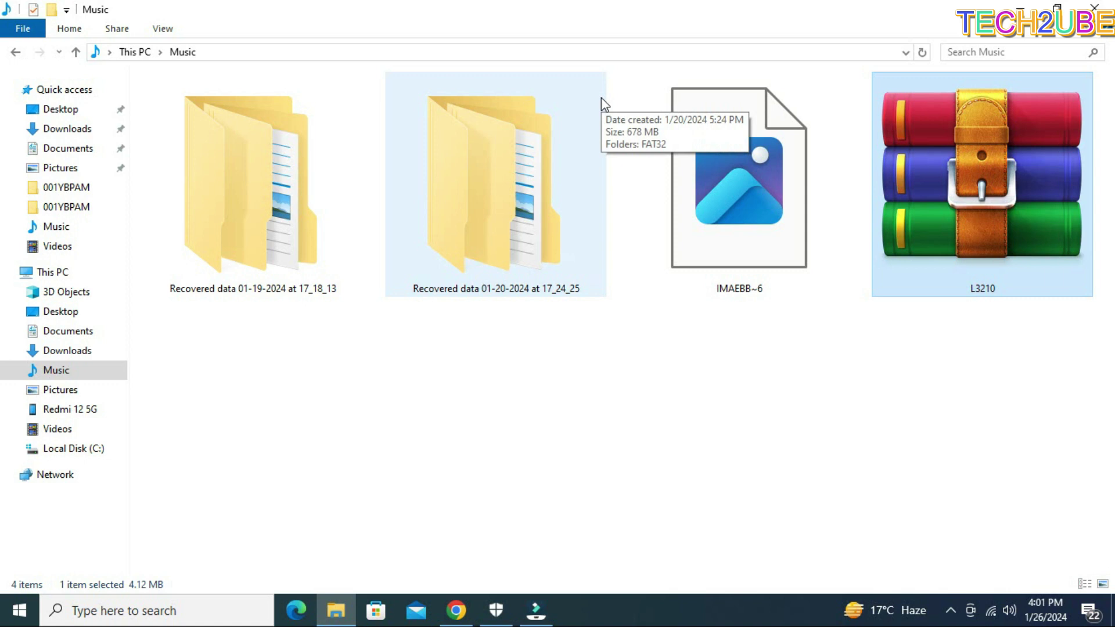
pyautogui.rightClick(968, 157)
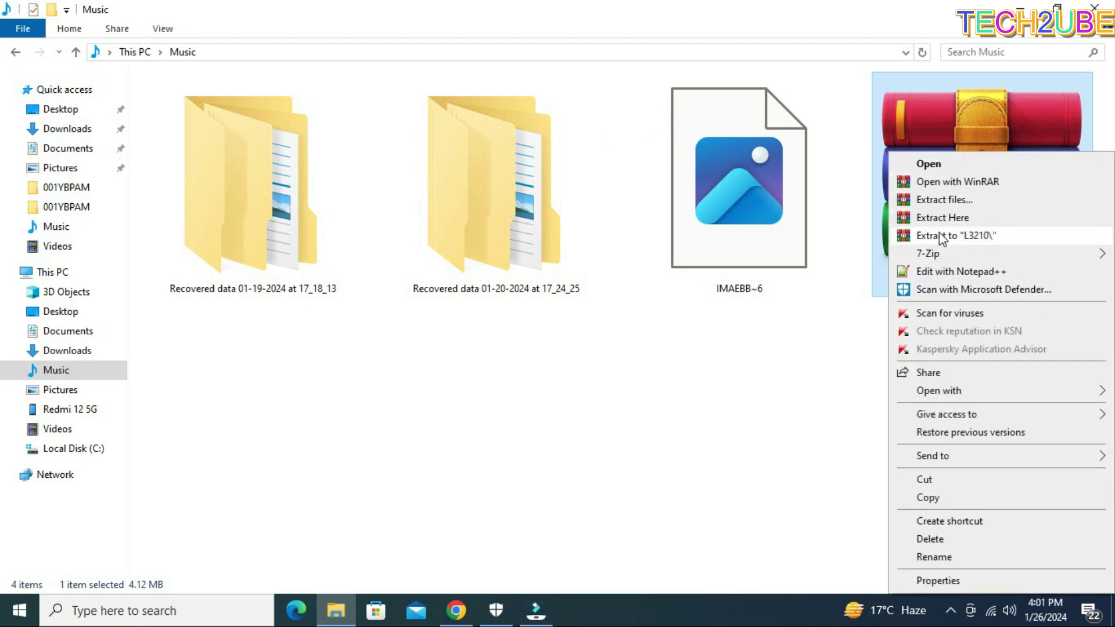
pyautogui.moveTo(951, 397)
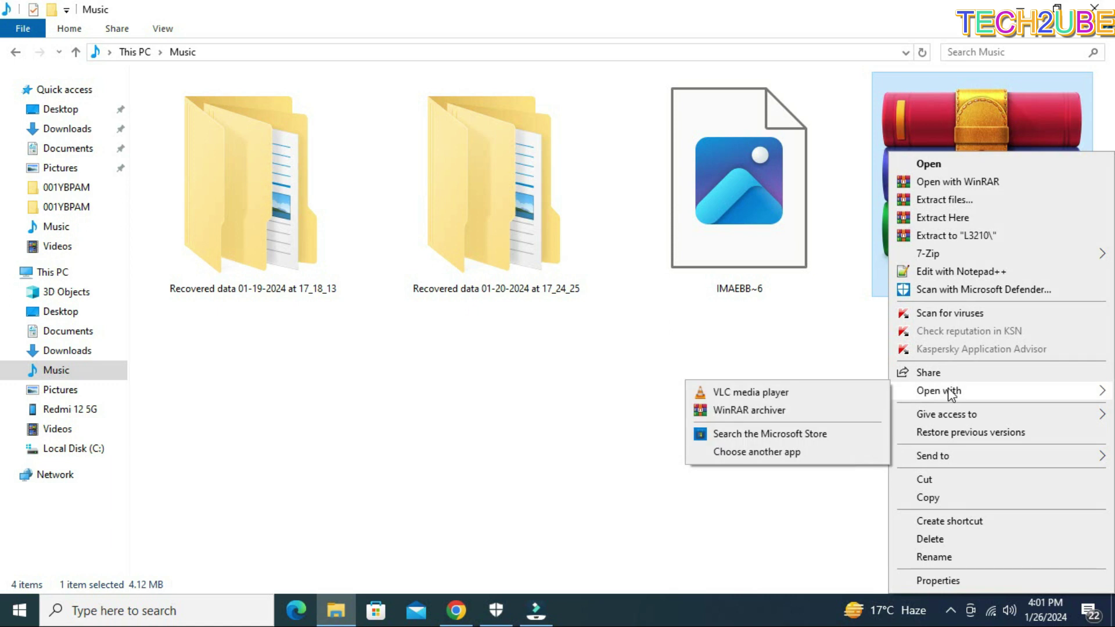
pyautogui.click(923, 237)
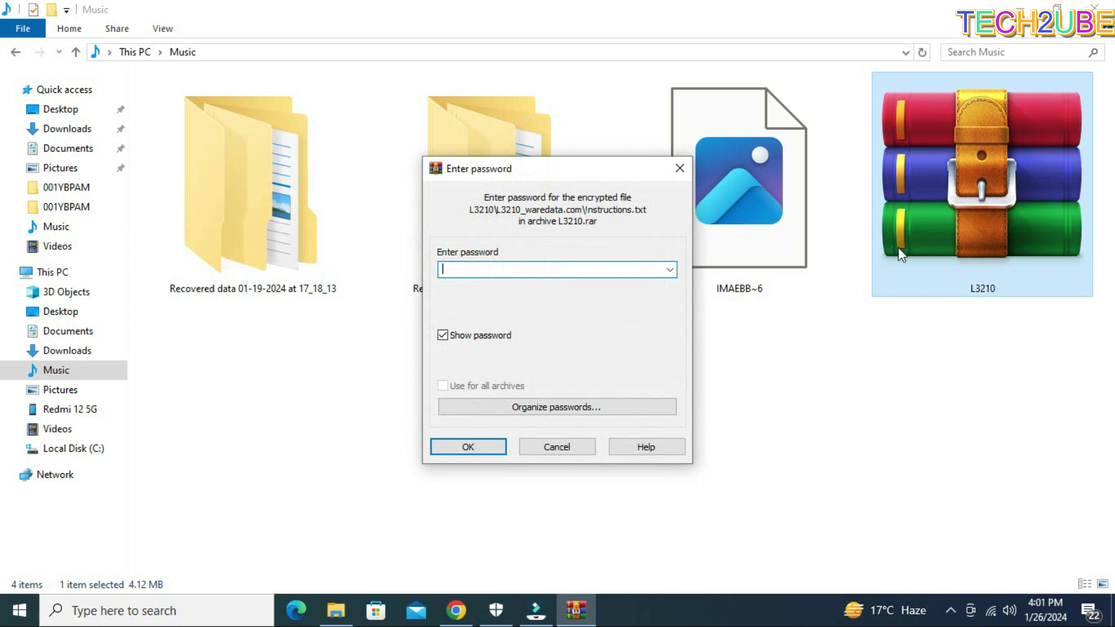
pyautogui.click(455, 340)
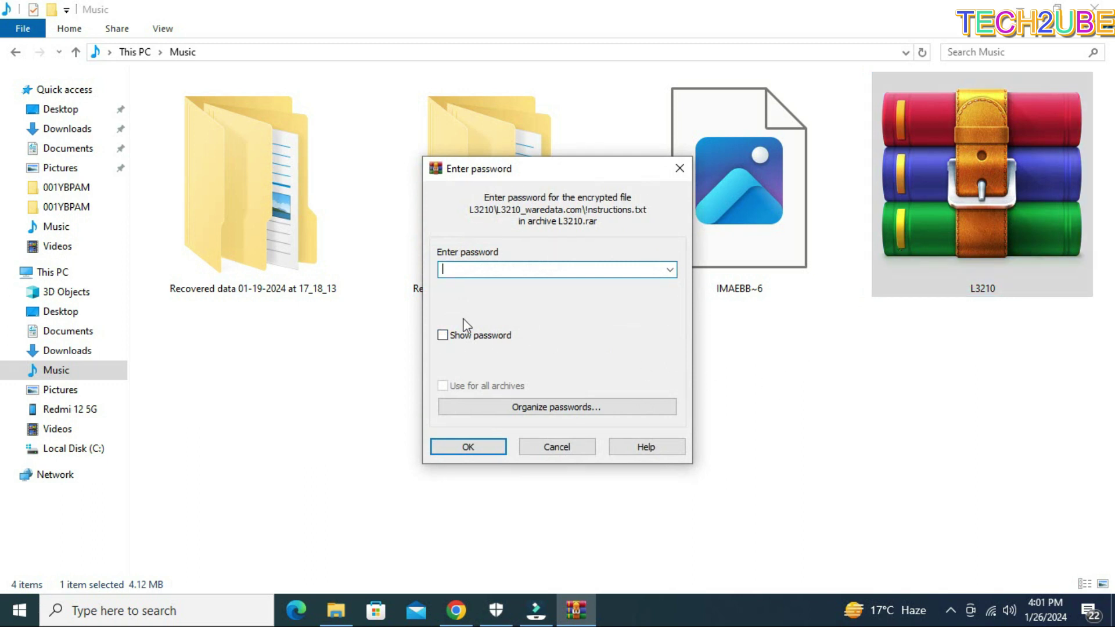
pyautogui.press('capslock')
pyautogui.write('WWW.WARE')
pyautogui.click(468, 451)
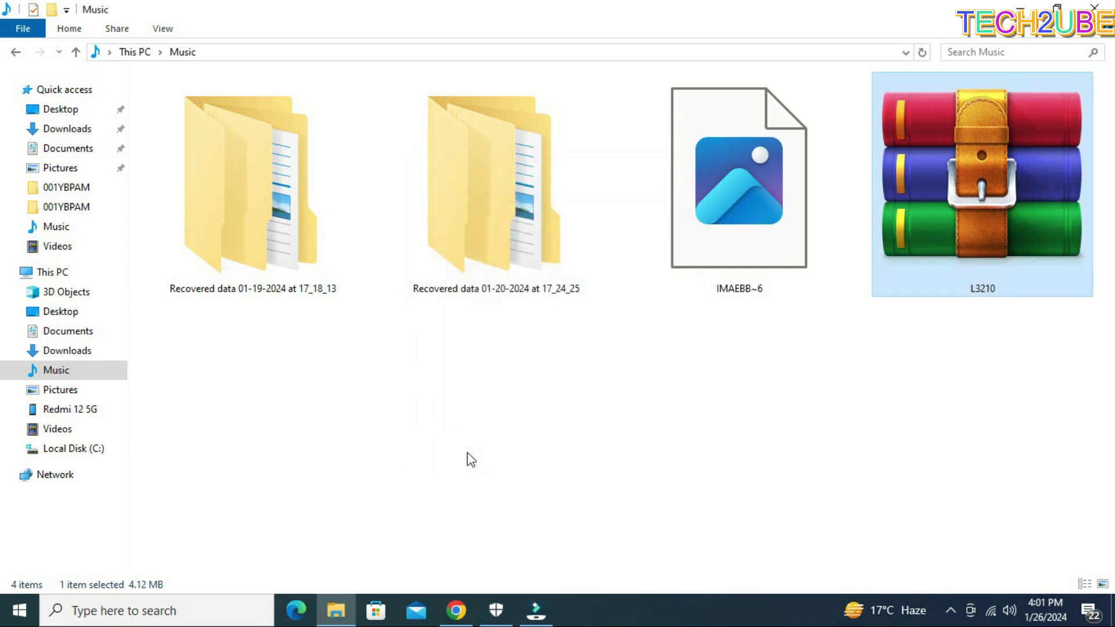
# Refresh the Music folder and open the extracted L3210 folder down to its L3210_waredata.com subfolder
pyautogui.rightClick(453, 409)
pyautogui.click(435, 398)
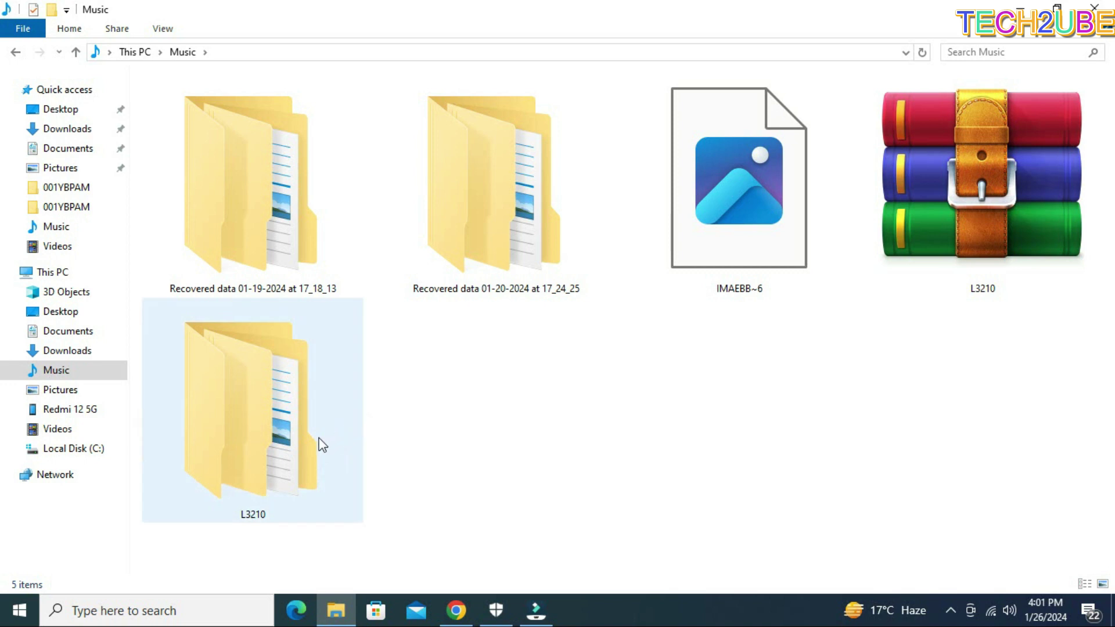
pyautogui.doubleClick(286, 447)
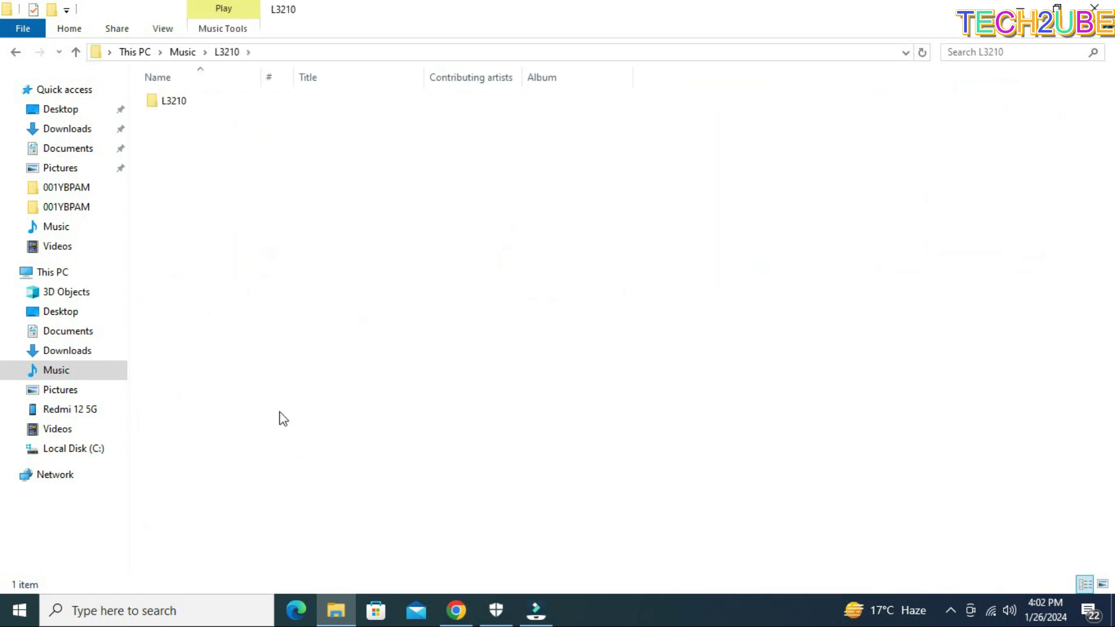
pyautogui.doubleClick(200, 108)
pyautogui.doubleClick(200, 109)
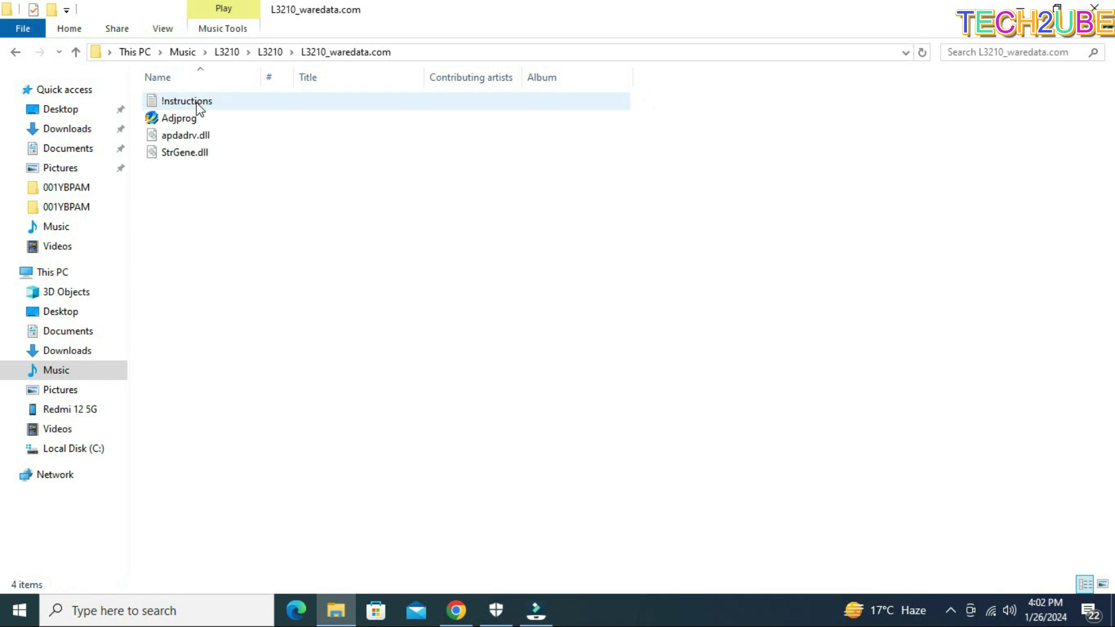
# Run the Adjprog application as administrator
pyautogui.click(189, 123)
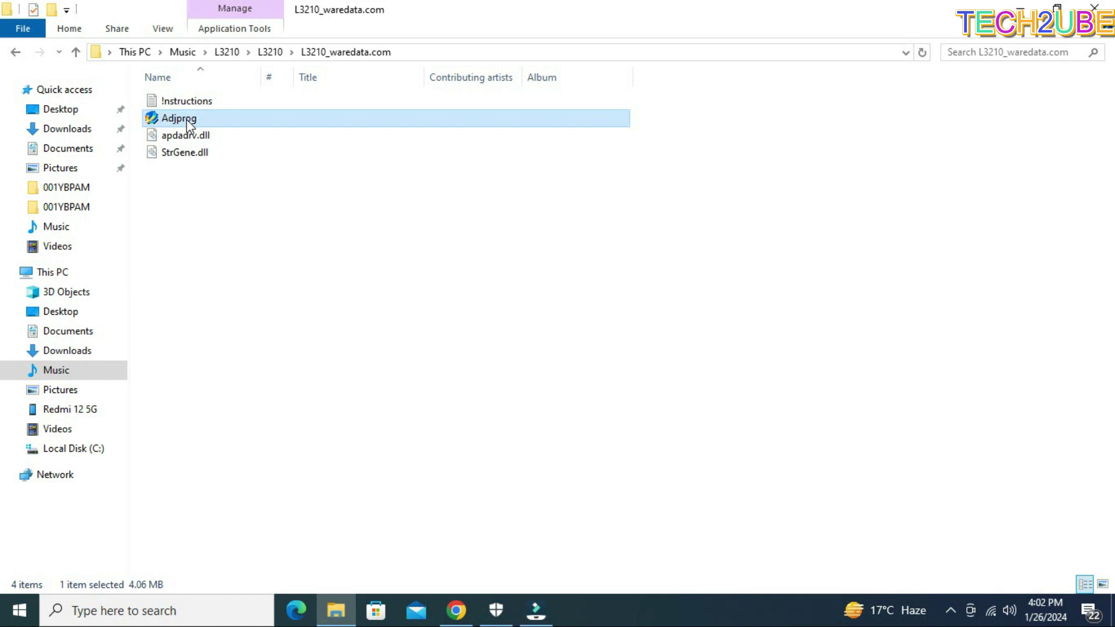
pyautogui.rightClick(186, 120)
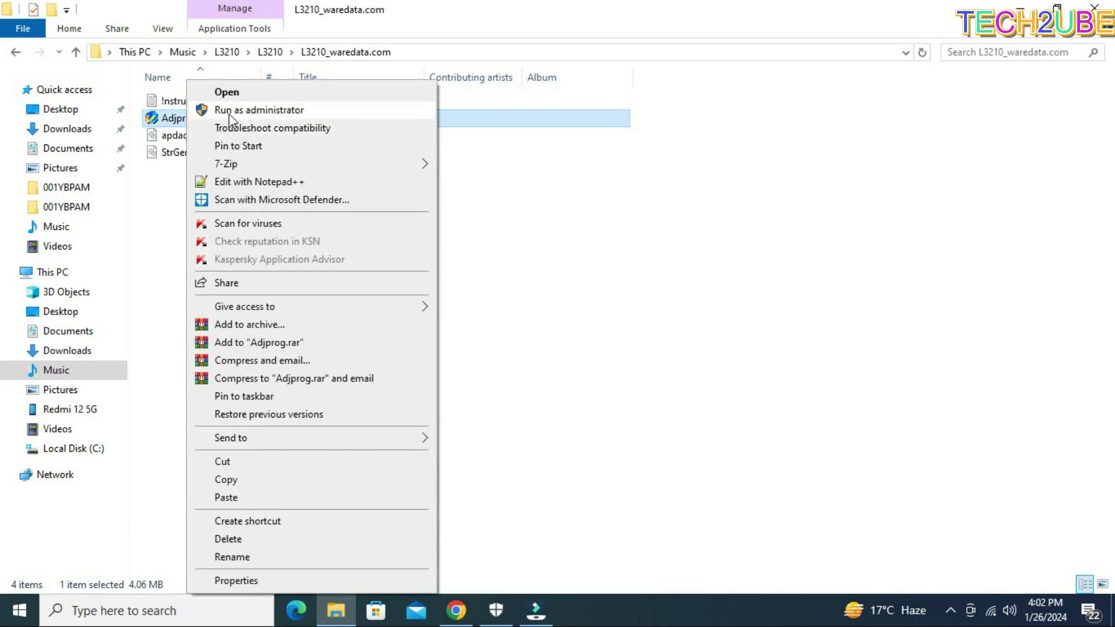
pyautogui.click(229, 114)
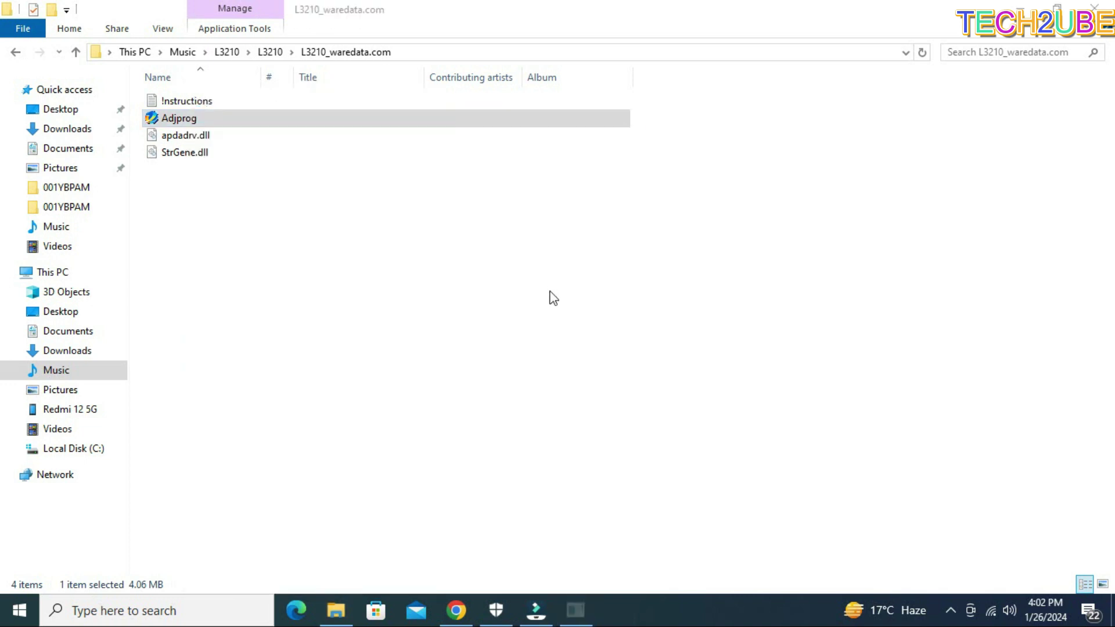
# Copy the program password from the !nstructions text file and minimize the file's window
pyautogui.doubleClick(210, 102)
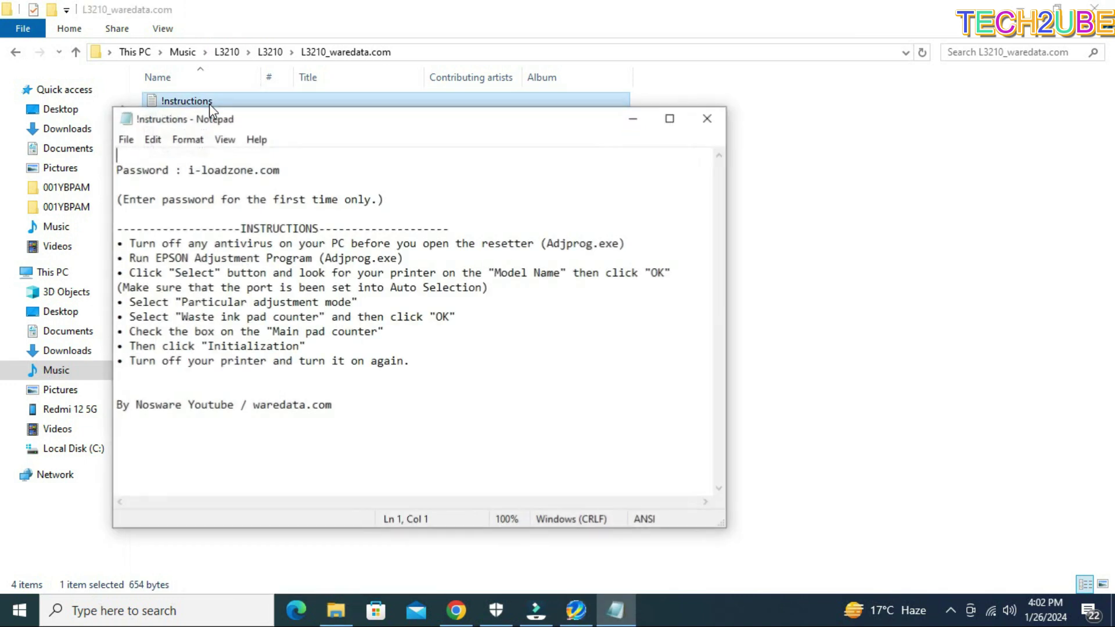
pyautogui.click(281, 170)
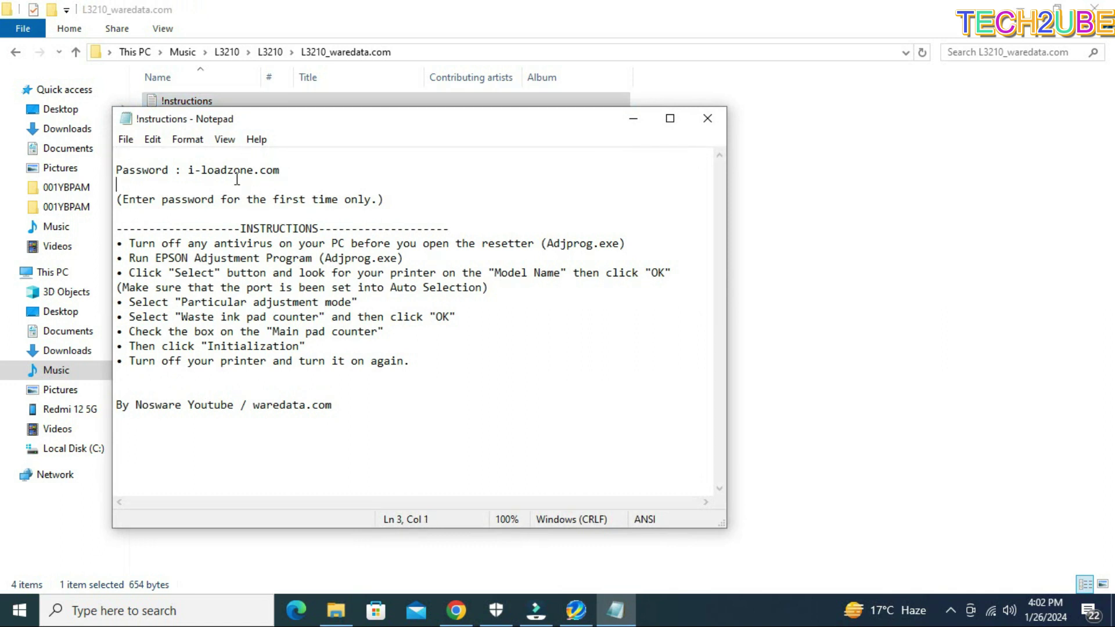
pyautogui.keyDown('shift'); pyautogui.click(189, 170); pyautogui.keyUp('shift')
pyautogui.rightClick(190, 172)
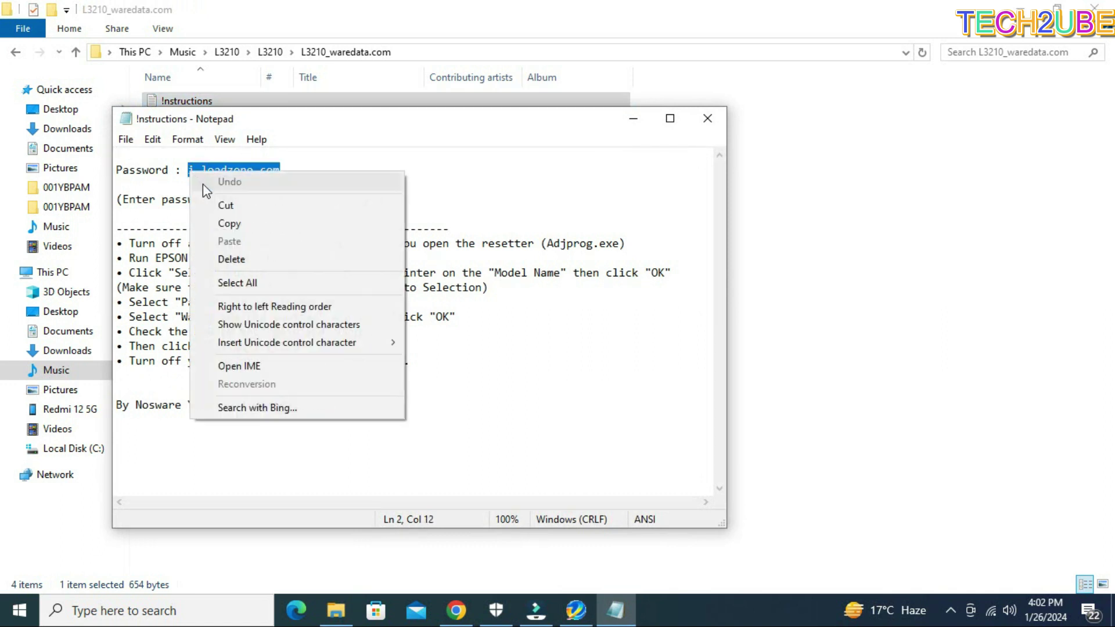
pyautogui.click(230, 221)
pyautogui.click(622, 121)
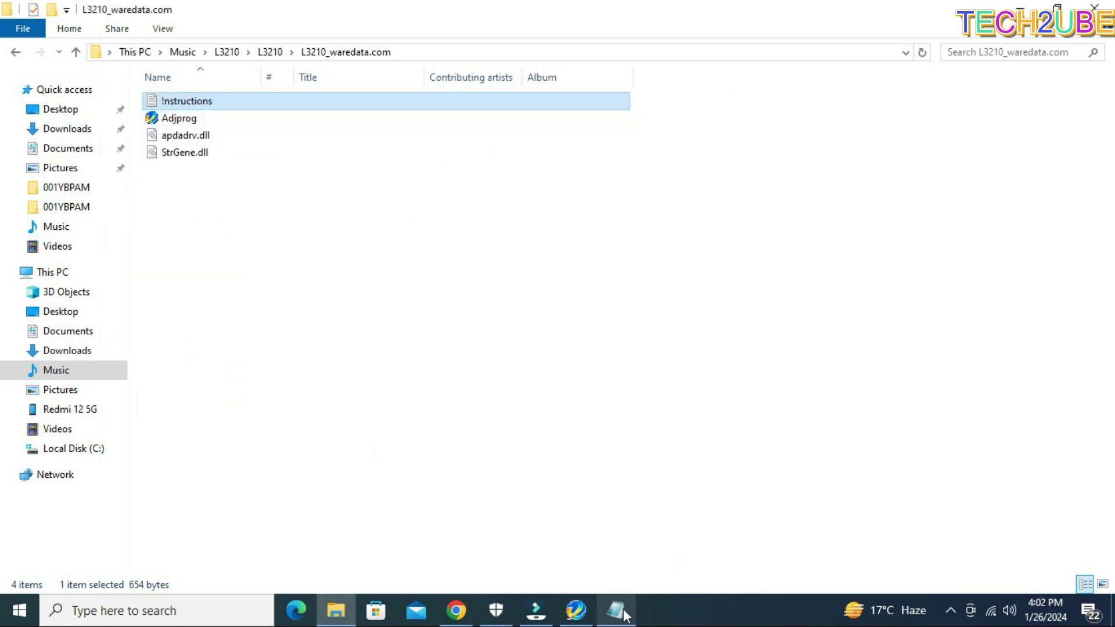
# Switch to the Adjprog start prompt, paste the copied password and confirm it to launch the EPSON Adjustment Program
pyautogui.click(578, 611)
pyautogui.rightClick(512, 315)
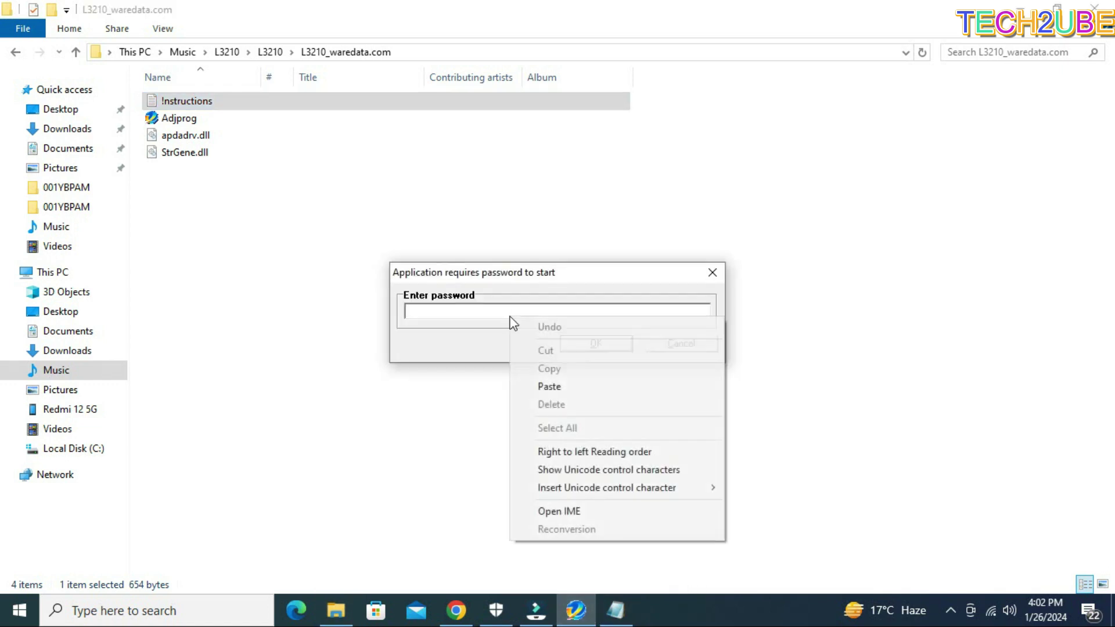
pyautogui.click(546, 385)
pyautogui.click(589, 341)
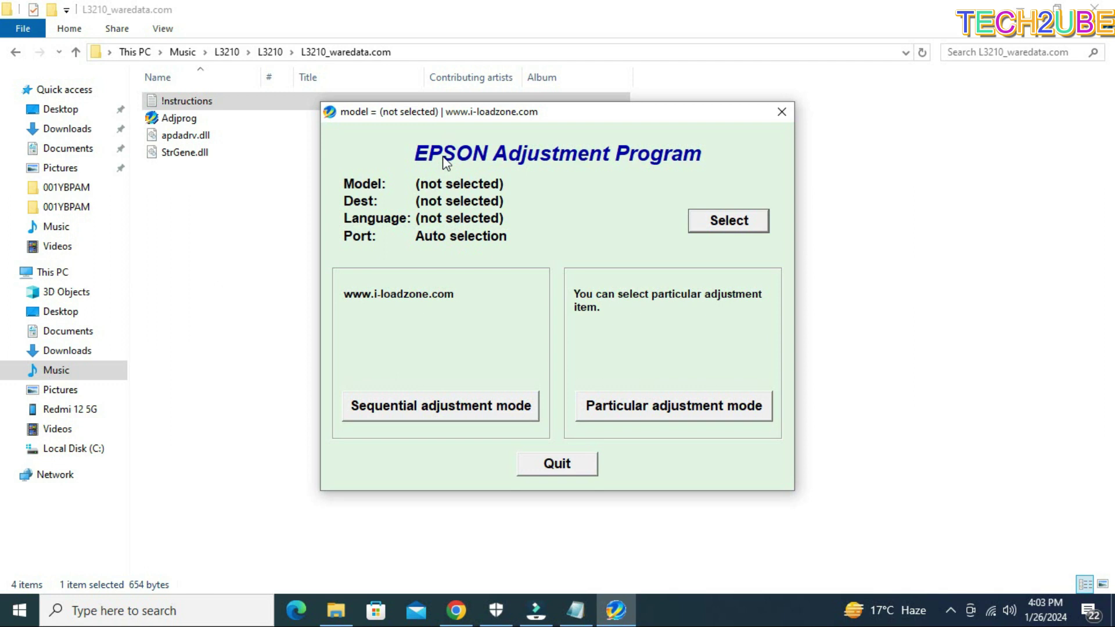
# Open the printer selection settings and view the available model names
pyautogui.click(714, 224)
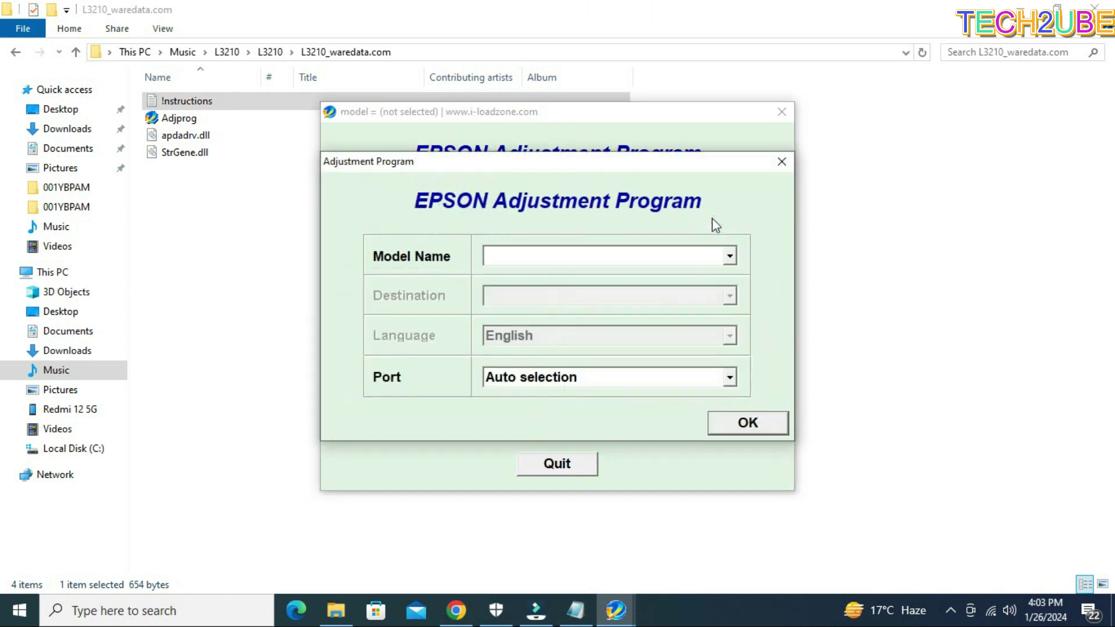
pyautogui.click(613, 256)
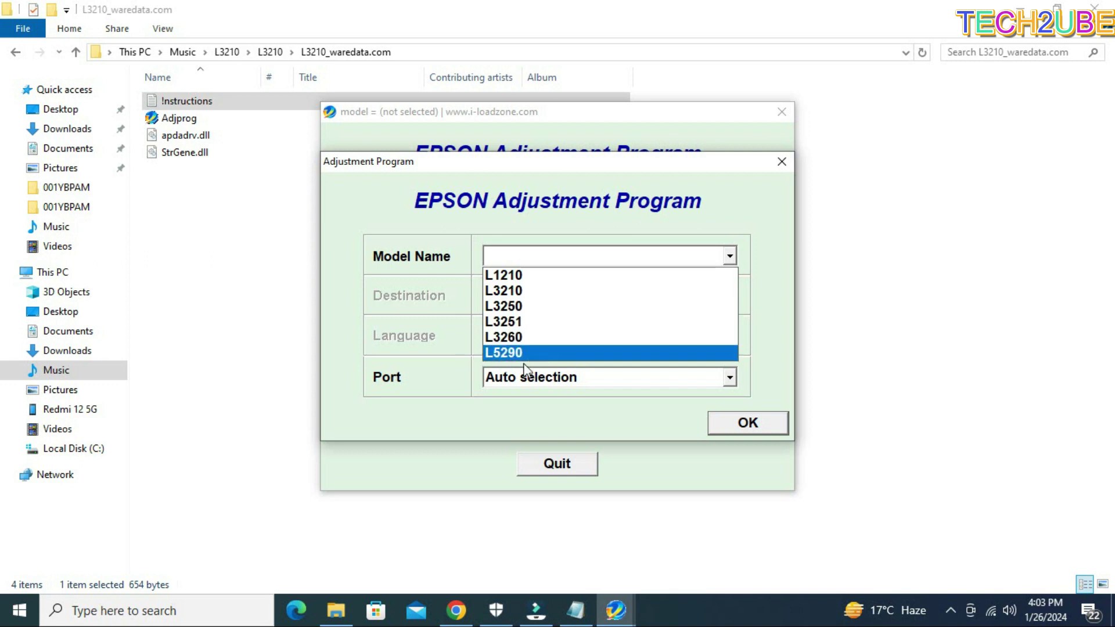
pyautogui.click(452, 372)
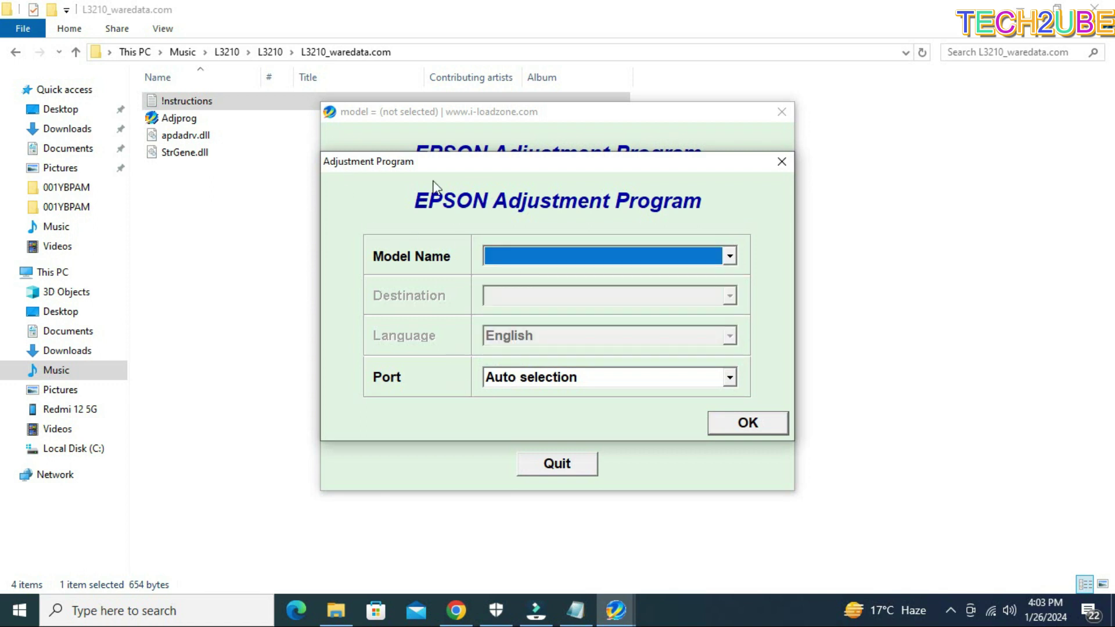
pyautogui.click(530, 261)
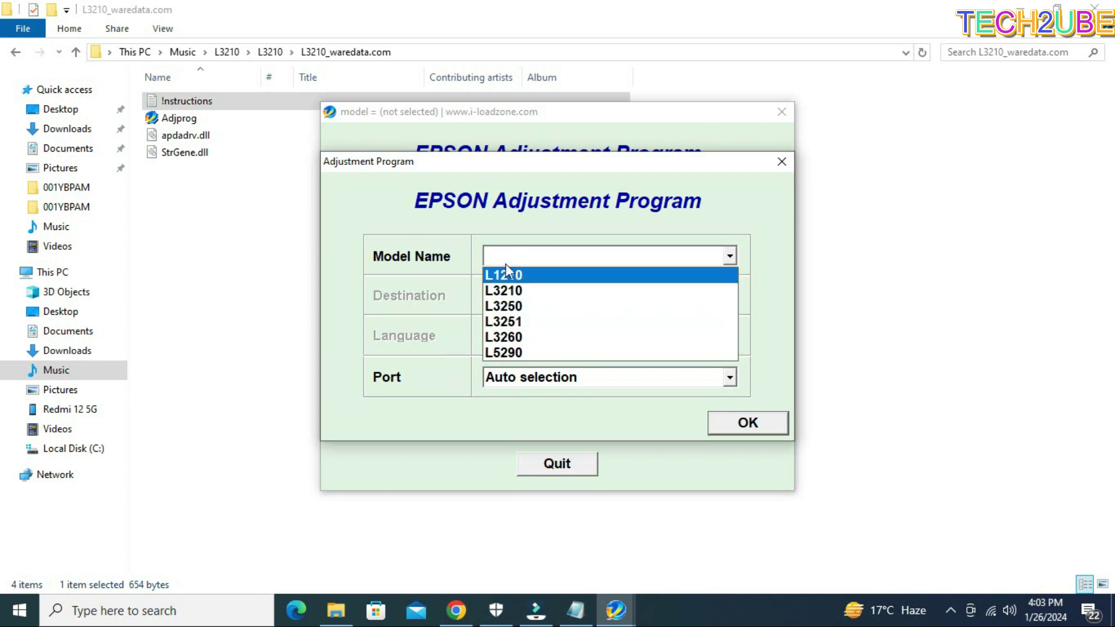
pyautogui.click(438, 346)
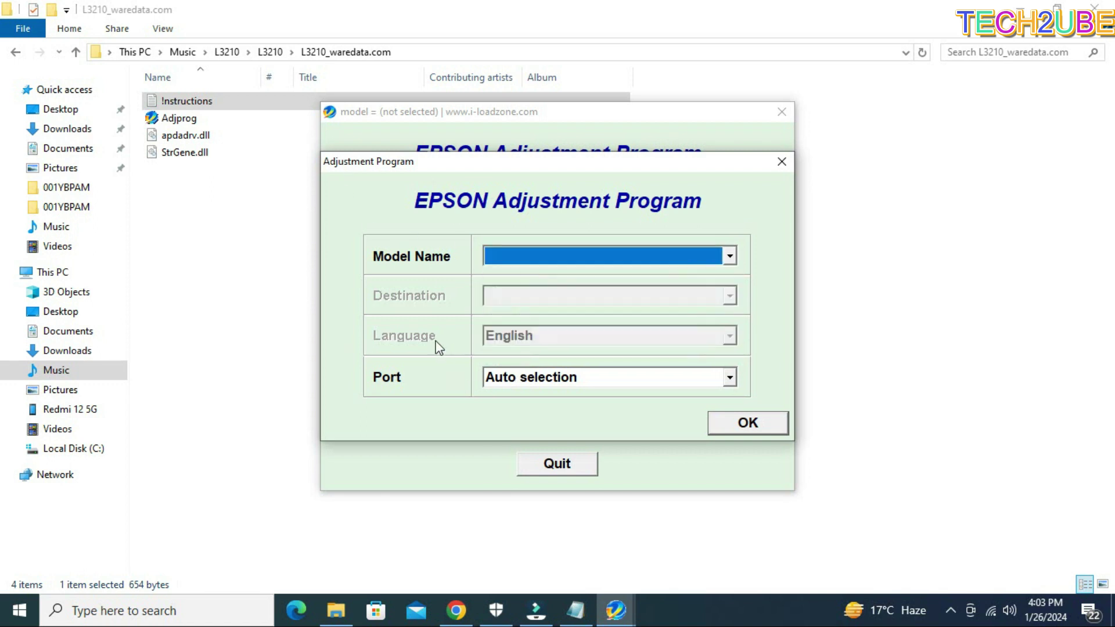
# Look through the available USB ports, choose Auto selection as the port and close the program
pyautogui.click(536, 379)
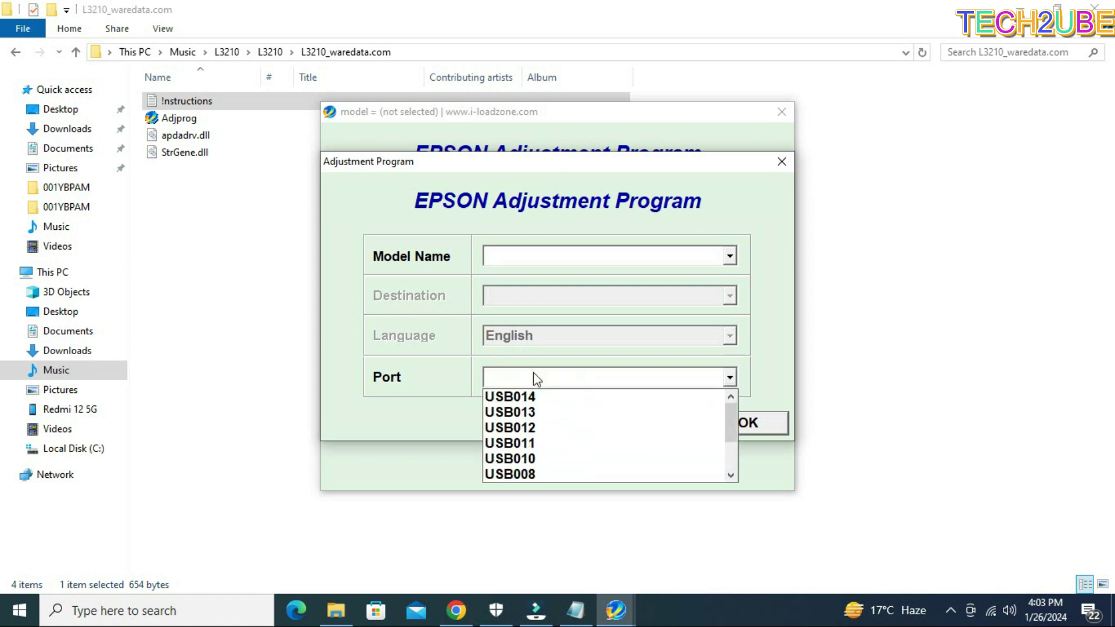
pyautogui.scroll(-1, 518, 429)
pyautogui.scroll(-1, 517, 432)
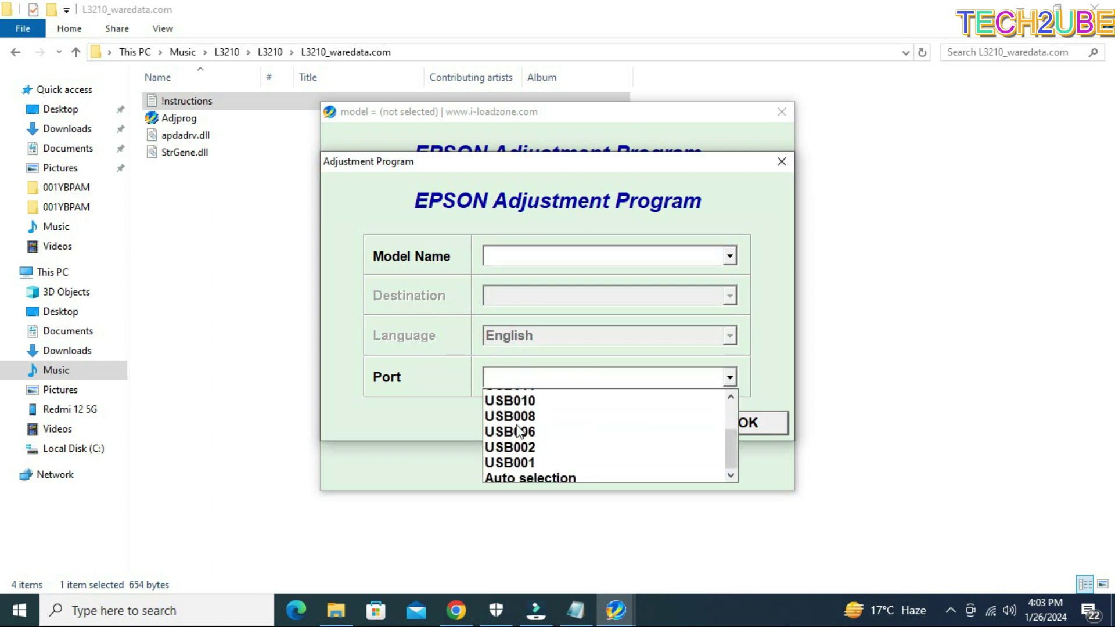
pyautogui.click(516, 475)
pyautogui.click(502, 385)
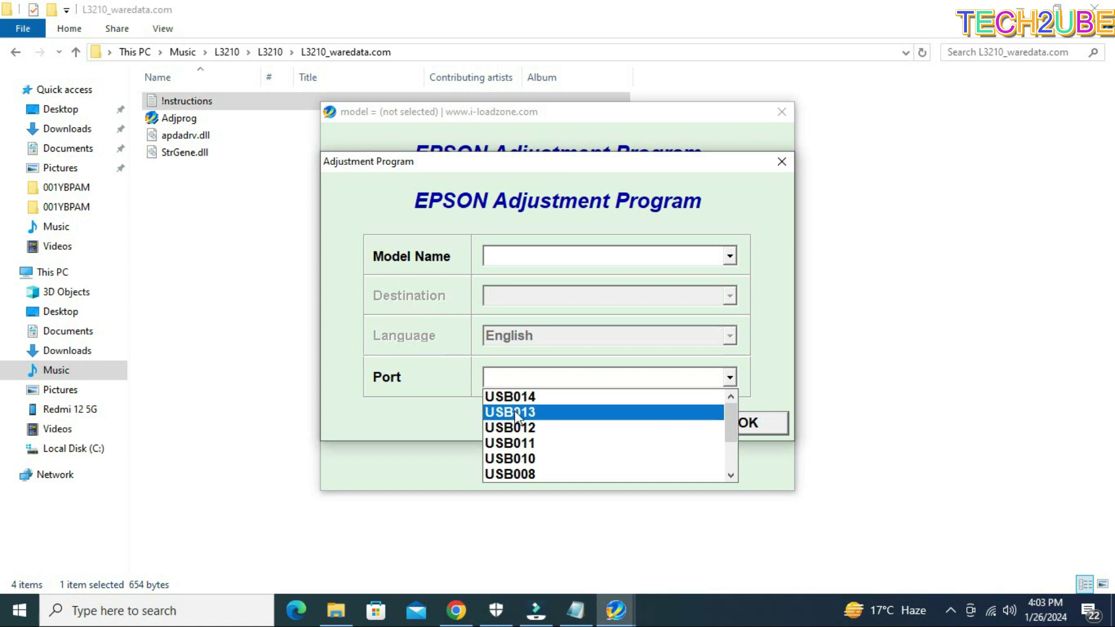
pyautogui.scroll(-2, 522, 411)
pyautogui.scroll(2, 517, 418)
pyautogui.scroll(-2, 512, 427)
pyautogui.scroll(2, 511, 433)
pyautogui.scroll(-2, 516, 415)
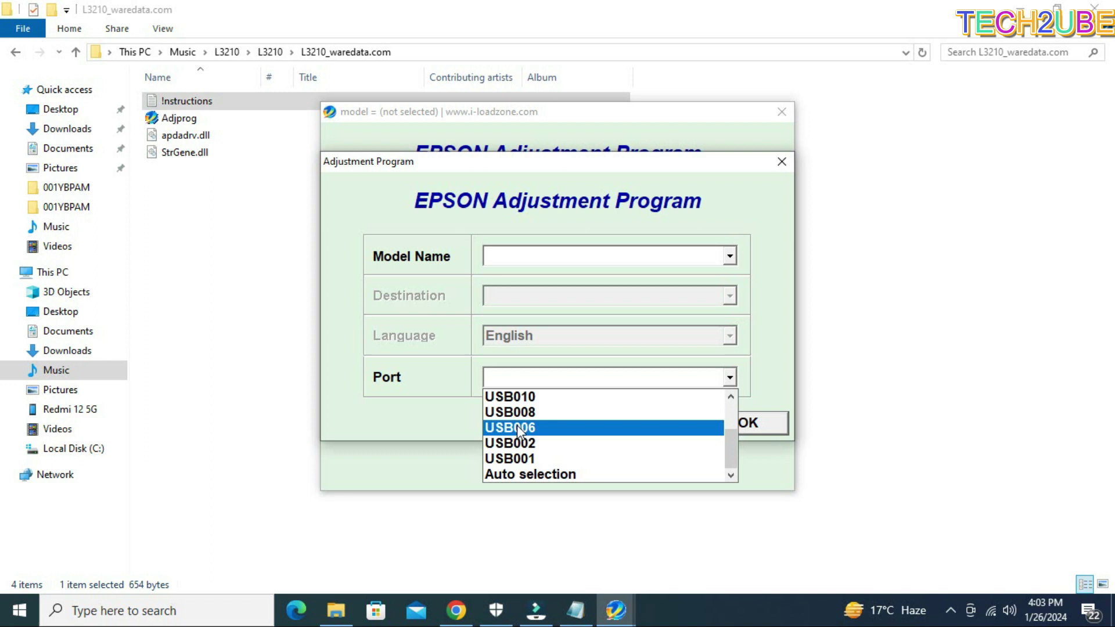
pyautogui.scroll(2, 517, 425)
pyautogui.scroll(-2, 521, 417)
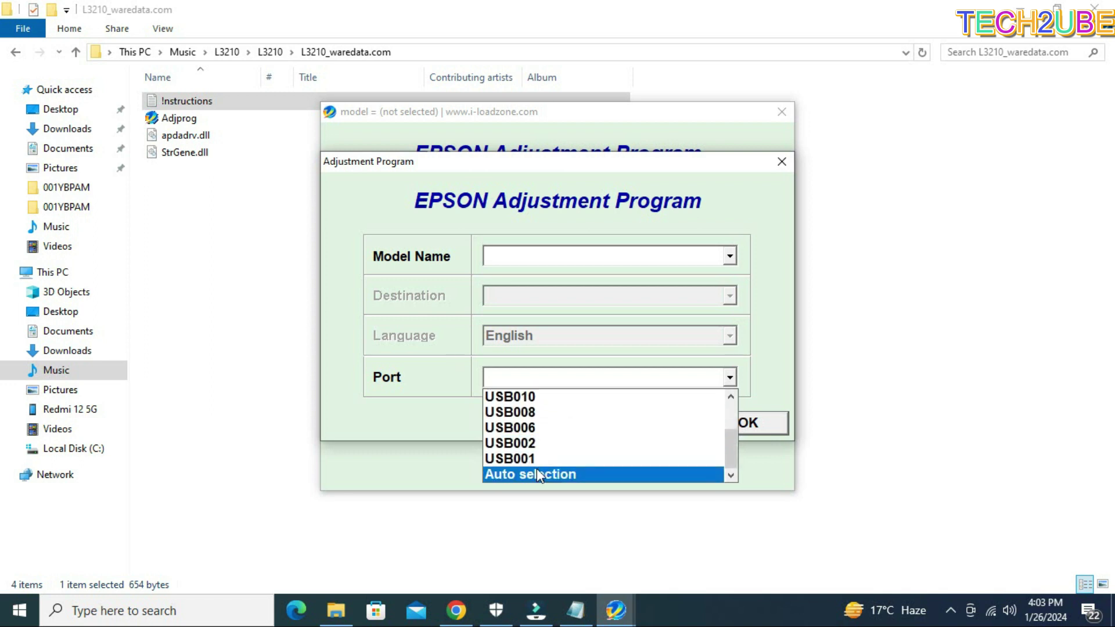
pyautogui.click(538, 474)
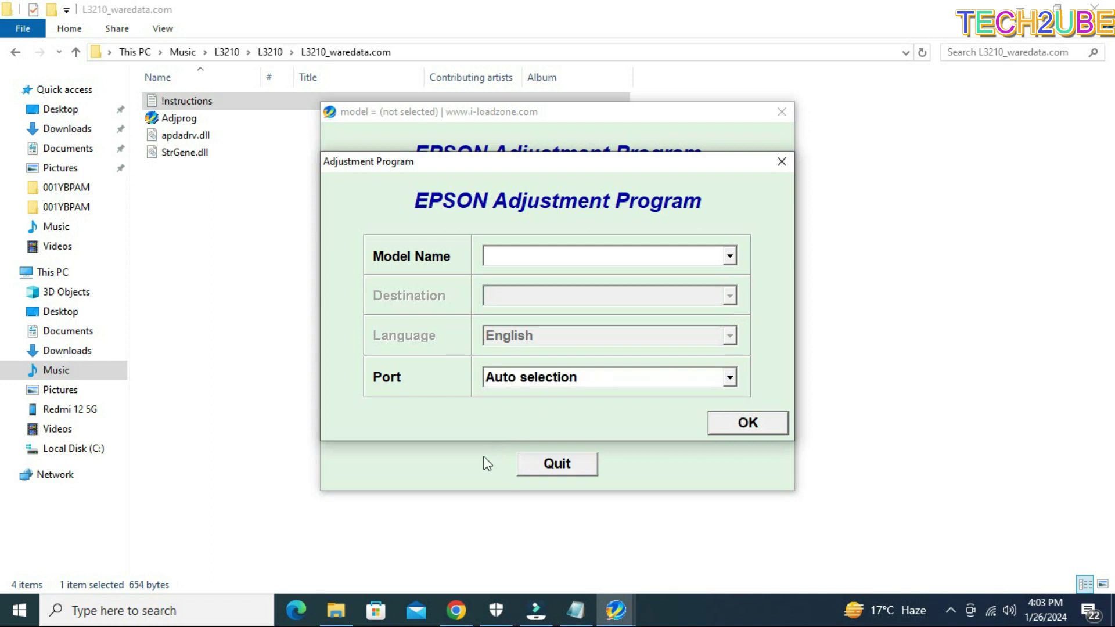
pyautogui.click(519, 471)
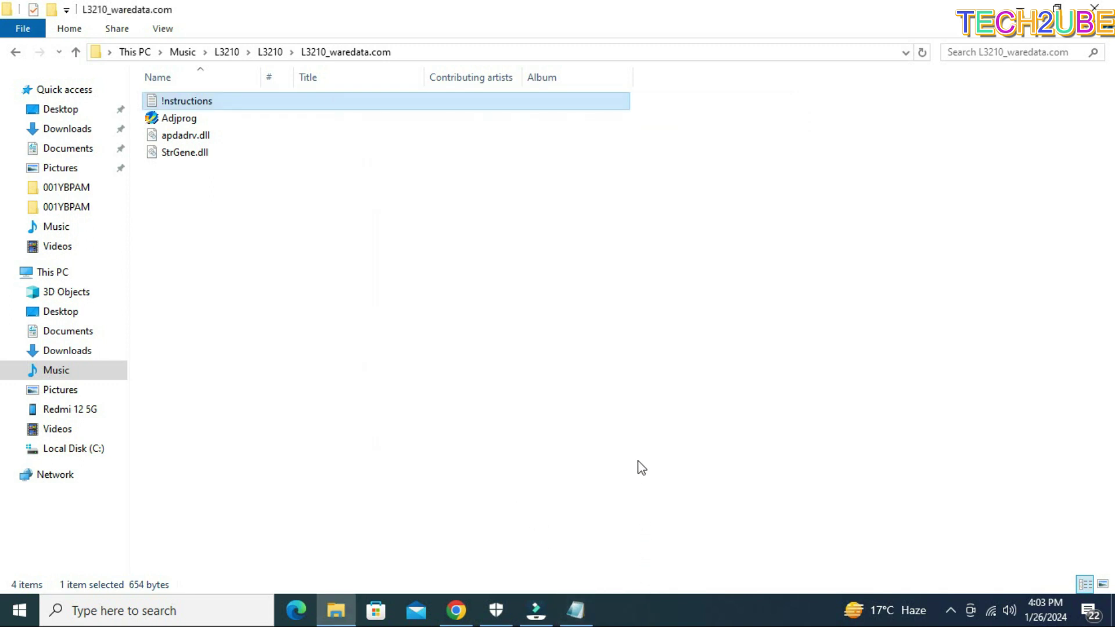
# Relaunch Adjprog and set the printer model to L1210 with the port on Auto selection
pyautogui.doubleClick(178, 118)
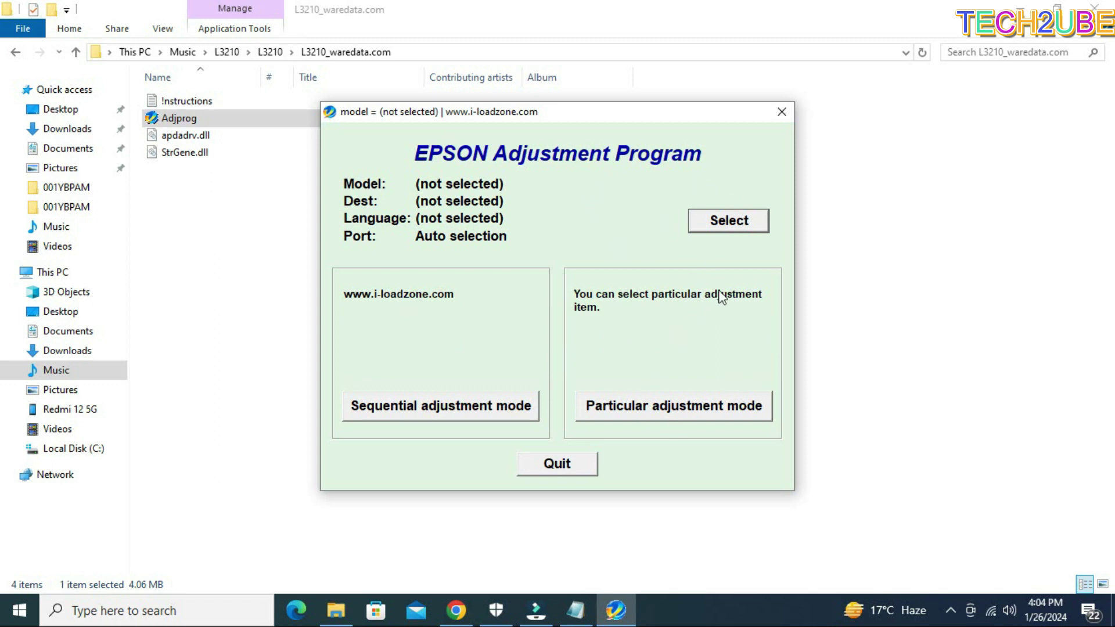
pyautogui.click(618, 410)
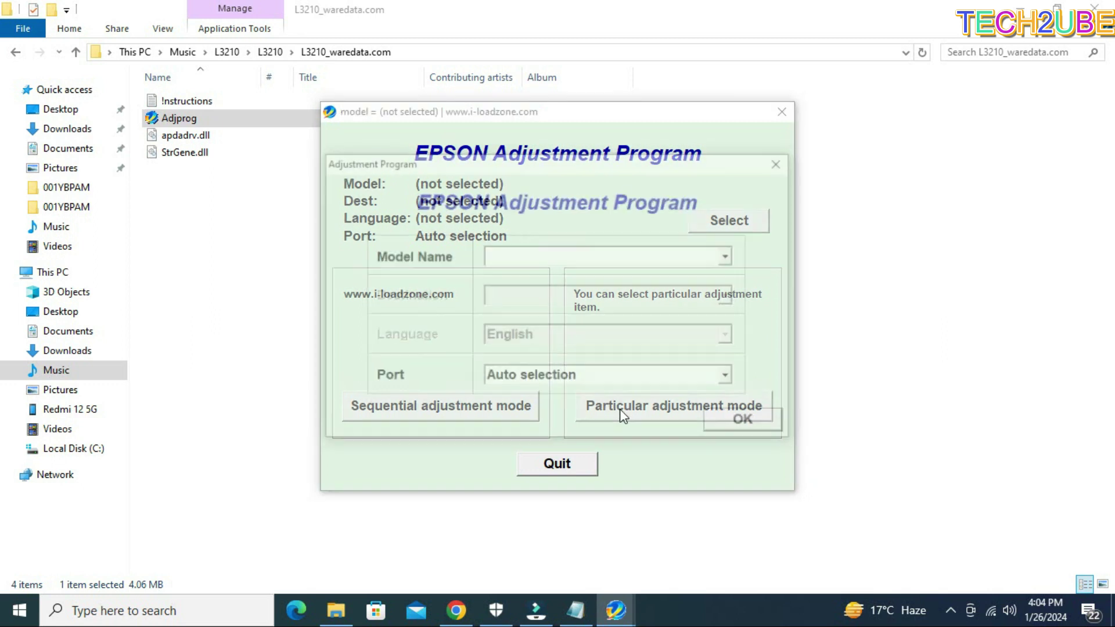
pyautogui.click(511, 261)
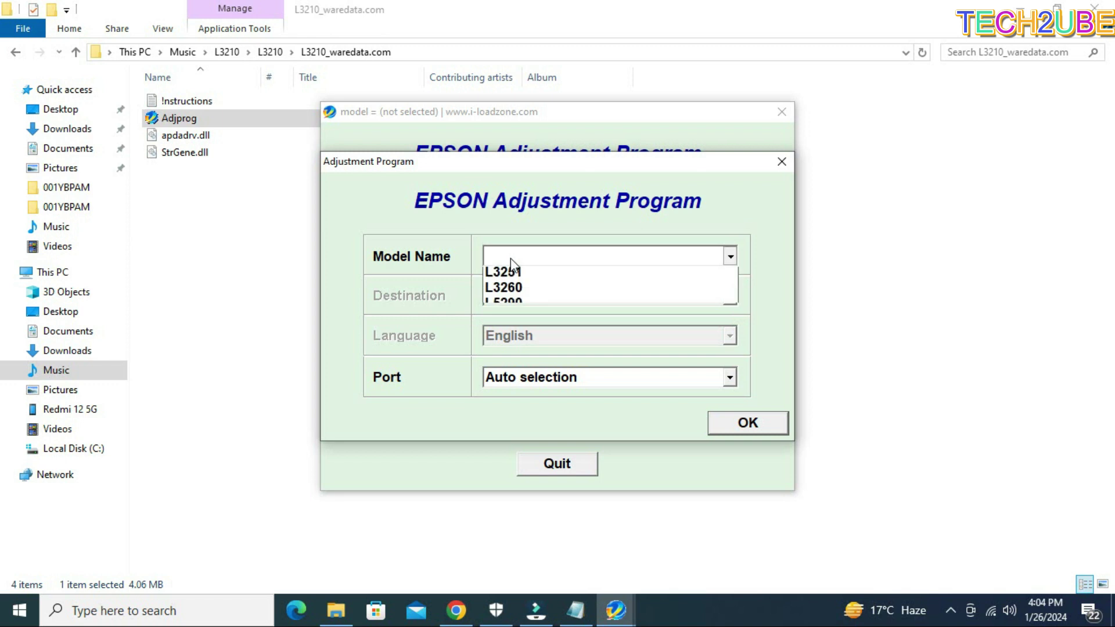
pyautogui.click(513, 278)
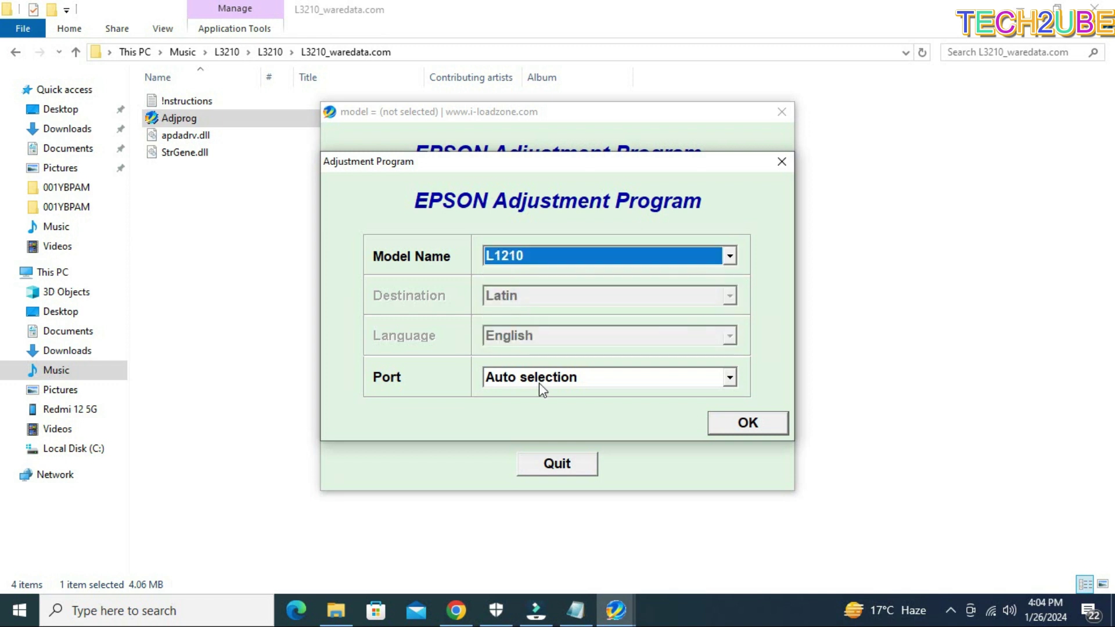
pyautogui.click(747, 429)
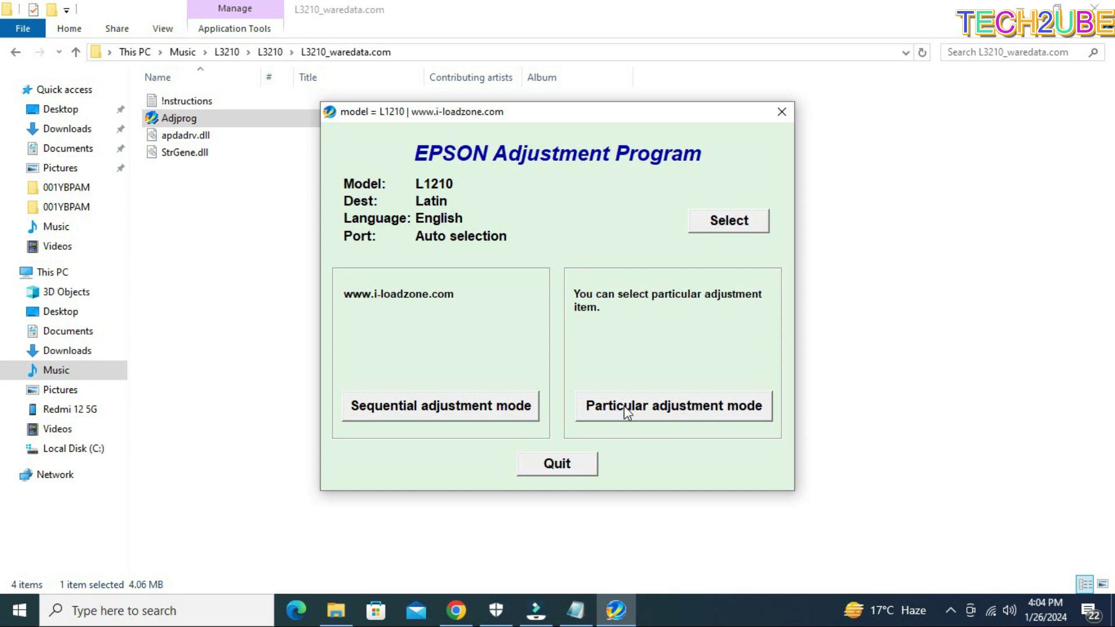
# Enter the particular adjustment mode and look through its adjustment, maintenance and appendix items
pyautogui.click(624, 409)
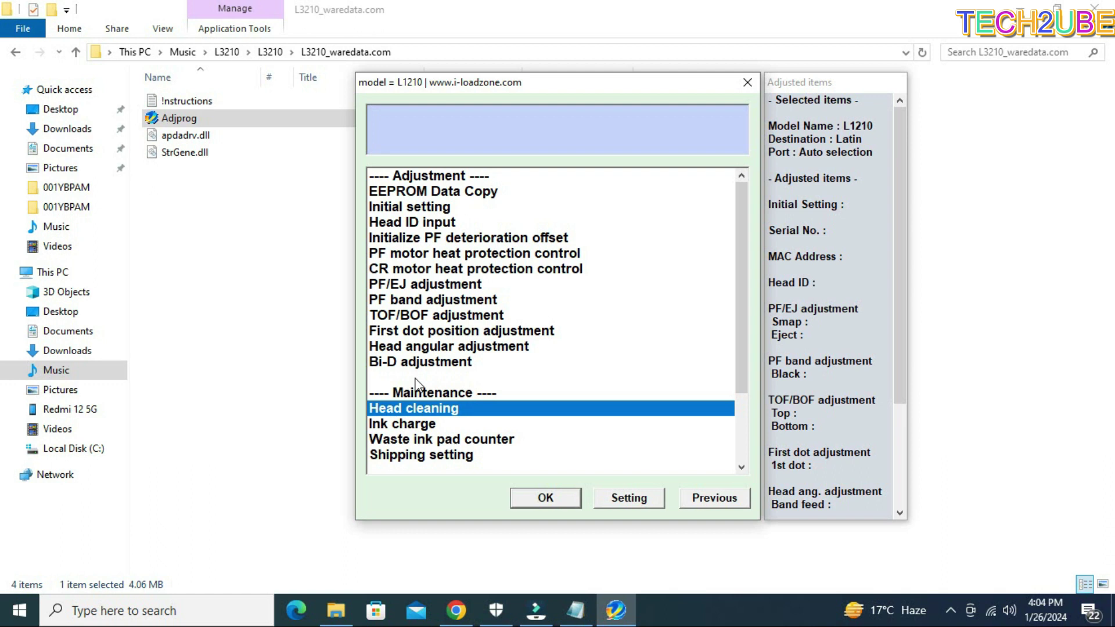
pyautogui.click(410, 191)
pyautogui.click(406, 207)
pyautogui.click(406, 224)
pyautogui.click(404, 238)
pyautogui.click(405, 255)
pyautogui.click(409, 270)
pyautogui.click(408, 301)
pyautogui.click(409, 285)
pyautogui.click(409, 314)
pyautogui.click(409, 330)
pyautogui.click(409, 346)
pyautogui.click(410, 363)
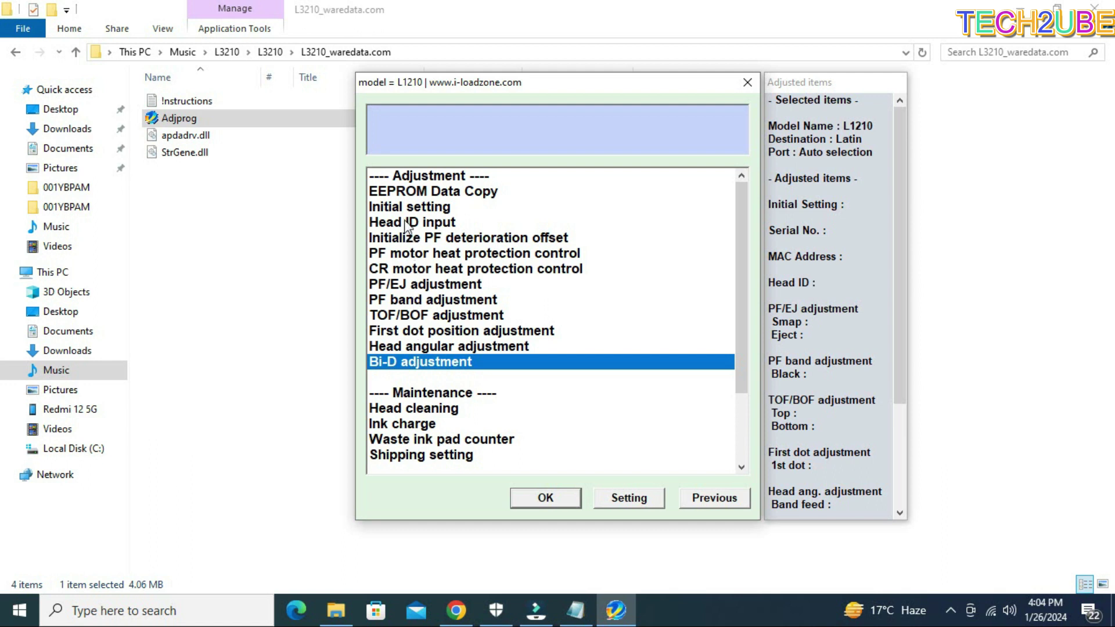
pyautogui.scroll(-2, 406, 225)
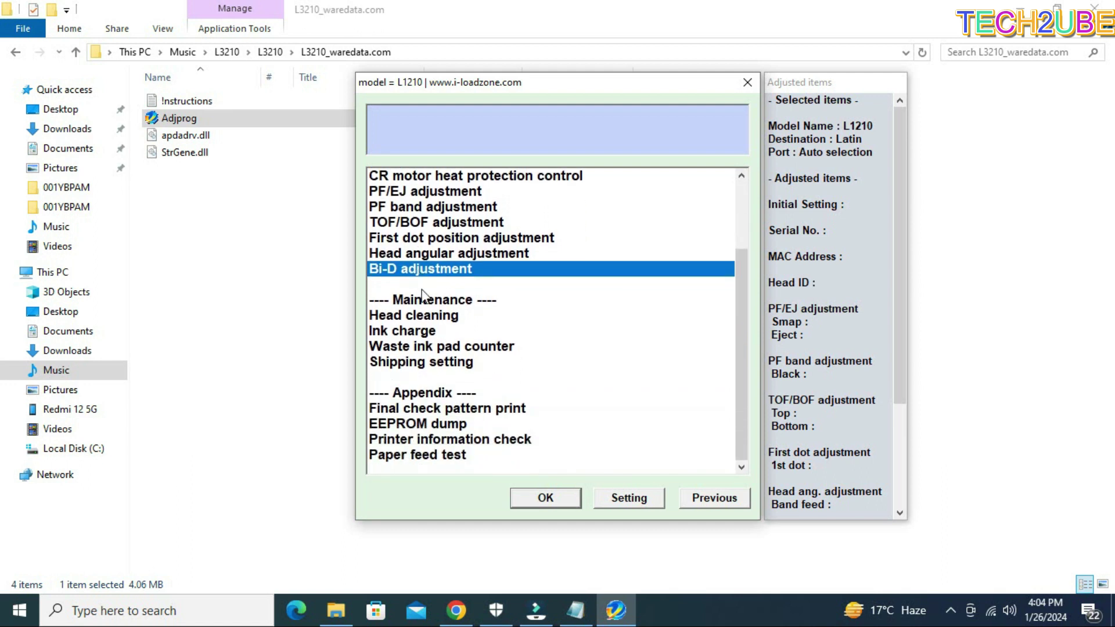
# Open the Waste ink pad counter maintenance item and select the main, platen and ink system pad counters
pyautogui.click(416, 347)
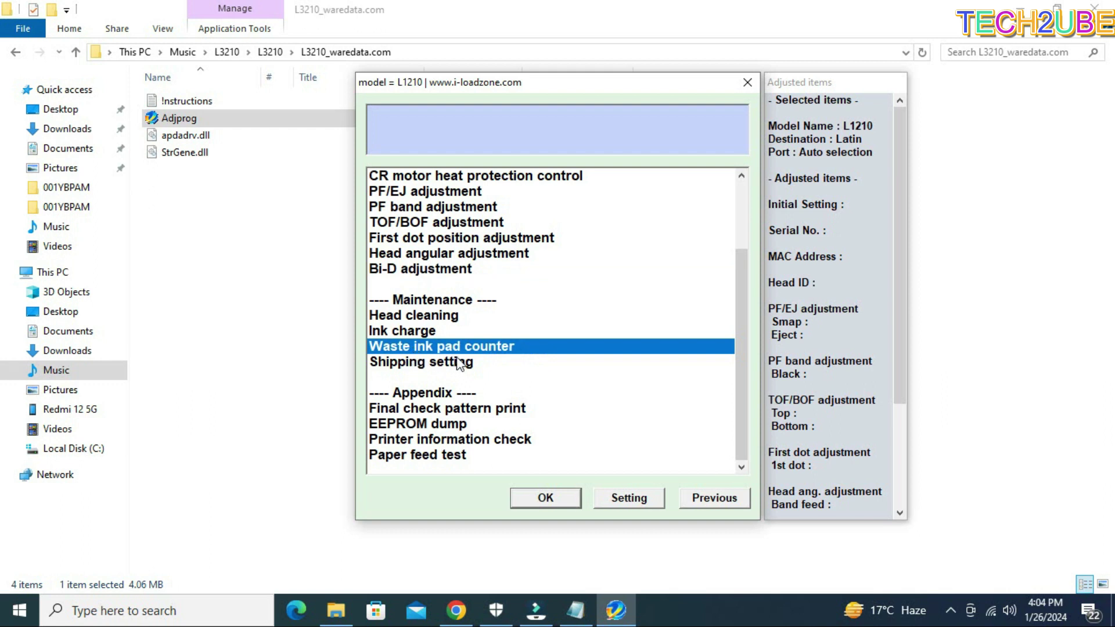
pyautogui.click(566, 501)
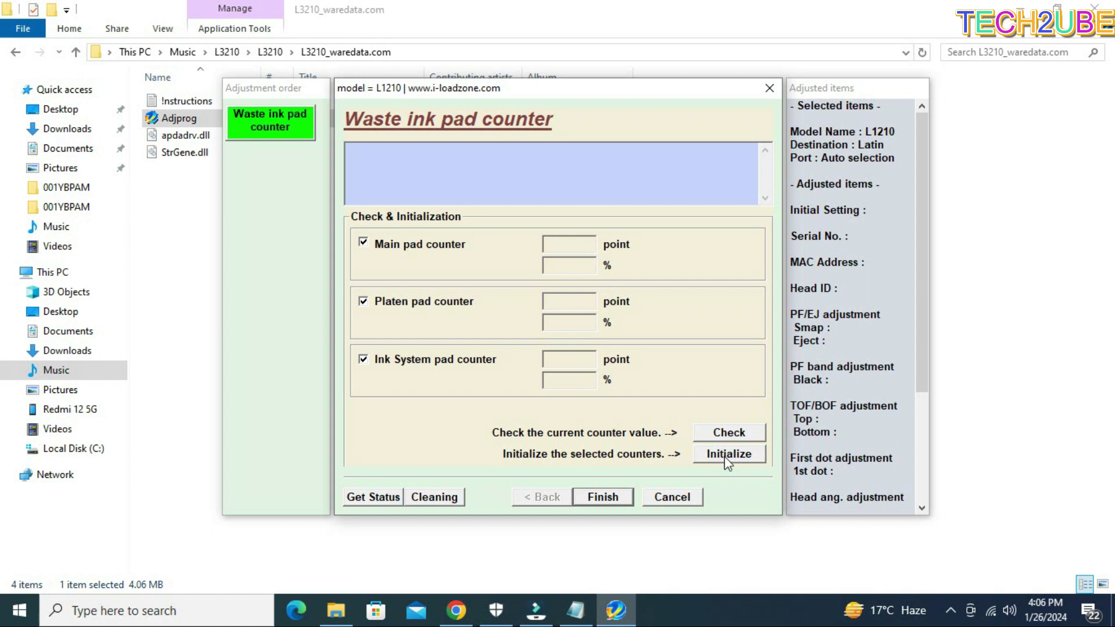
# Leave the Waste ink pad counter item and close the EPSON Adjustment Program
pyautogui.click(674, 501)
pyautogui.click(566, 500)
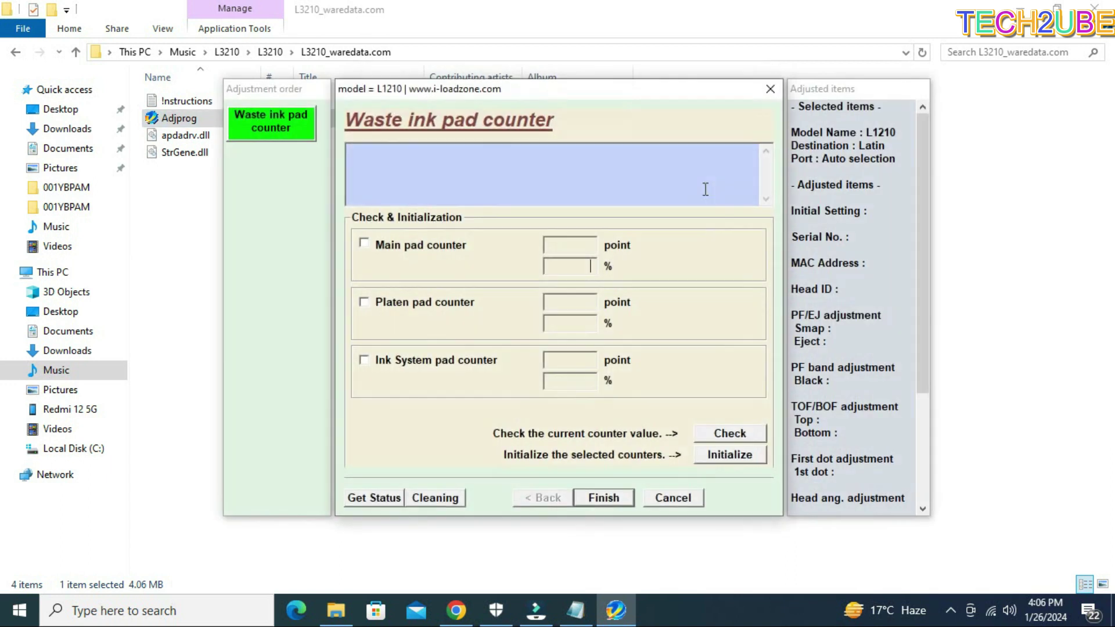
pyautogui.press('Escape')
pyautogui.click(750, 84)
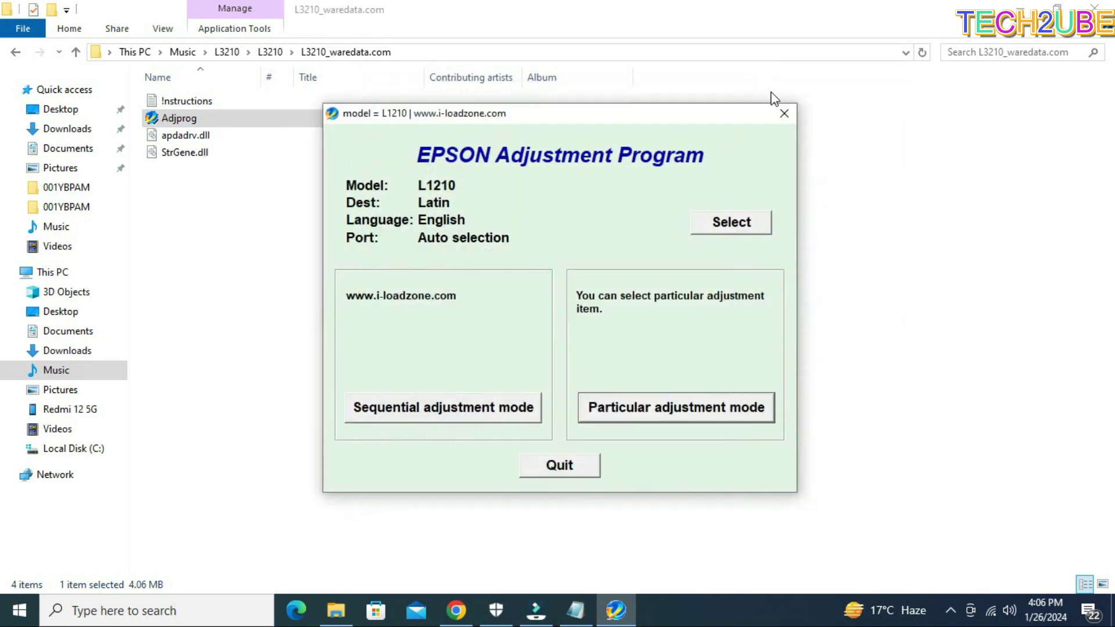
pyautogui.click(782, 114)
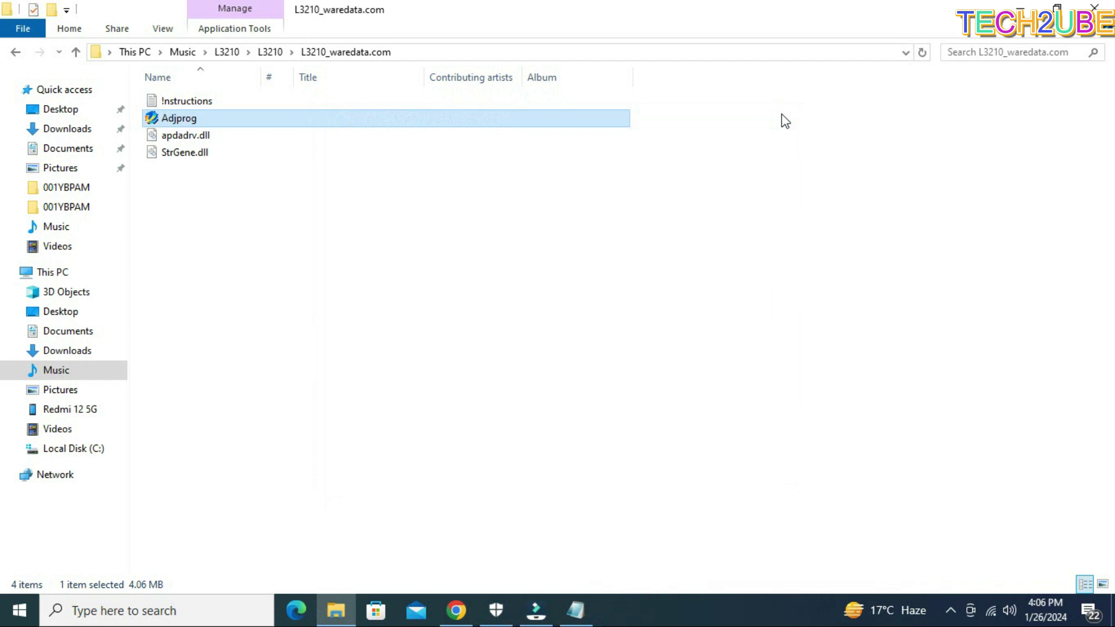